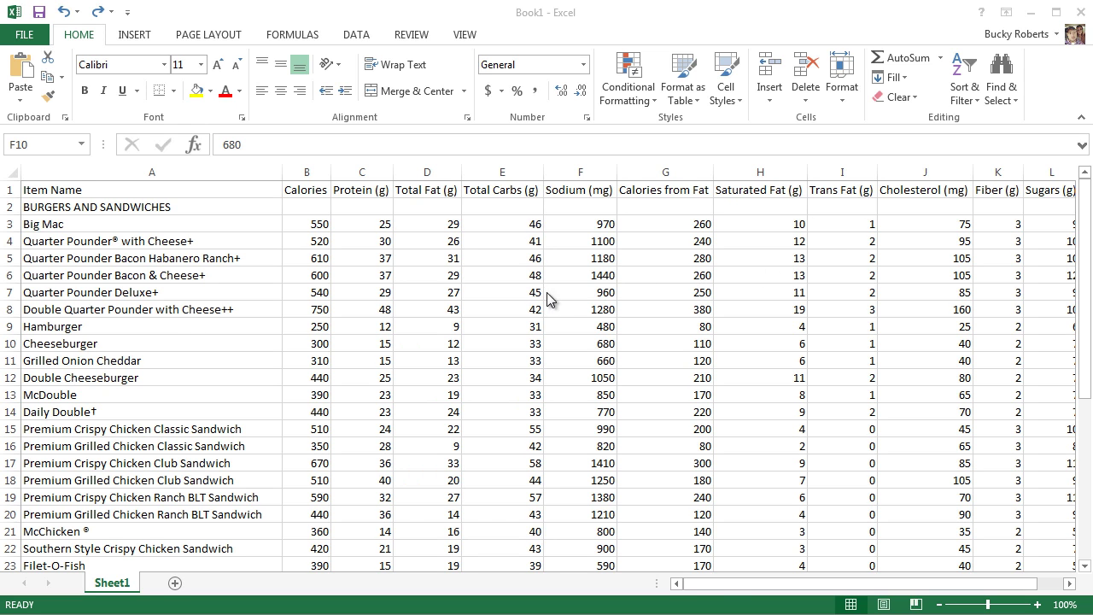
Step: Select the Total Carbs (g) header and its values from E3 downward in column E
mouse_move(724, 586)
left_mouse_down()
mouse_move(817, 588)
mouse_move(734, 589)
left_mouse_up()
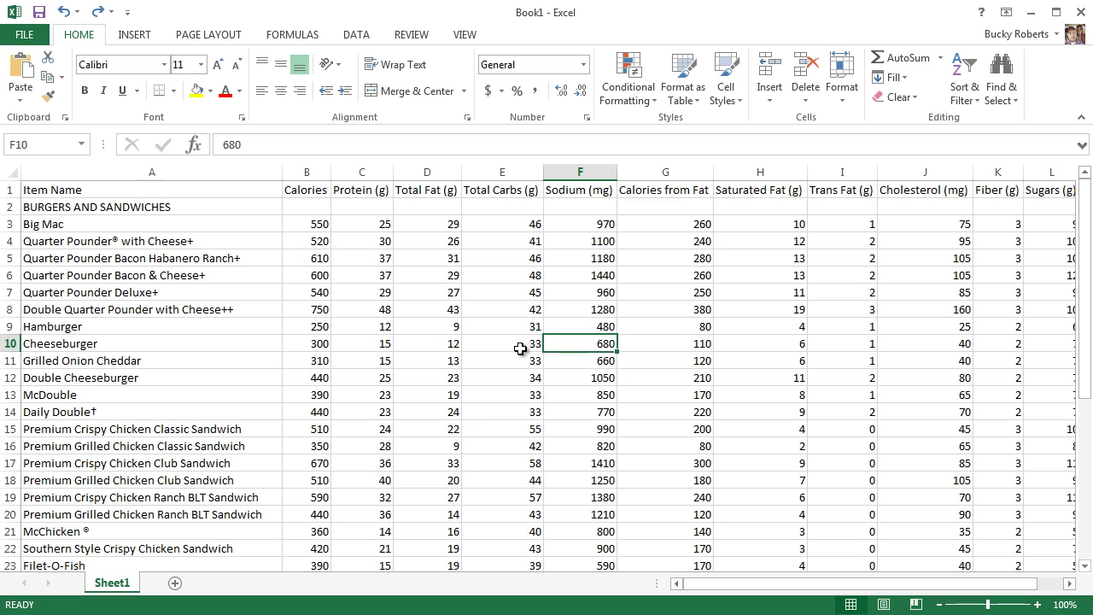
left_click(520, 349)
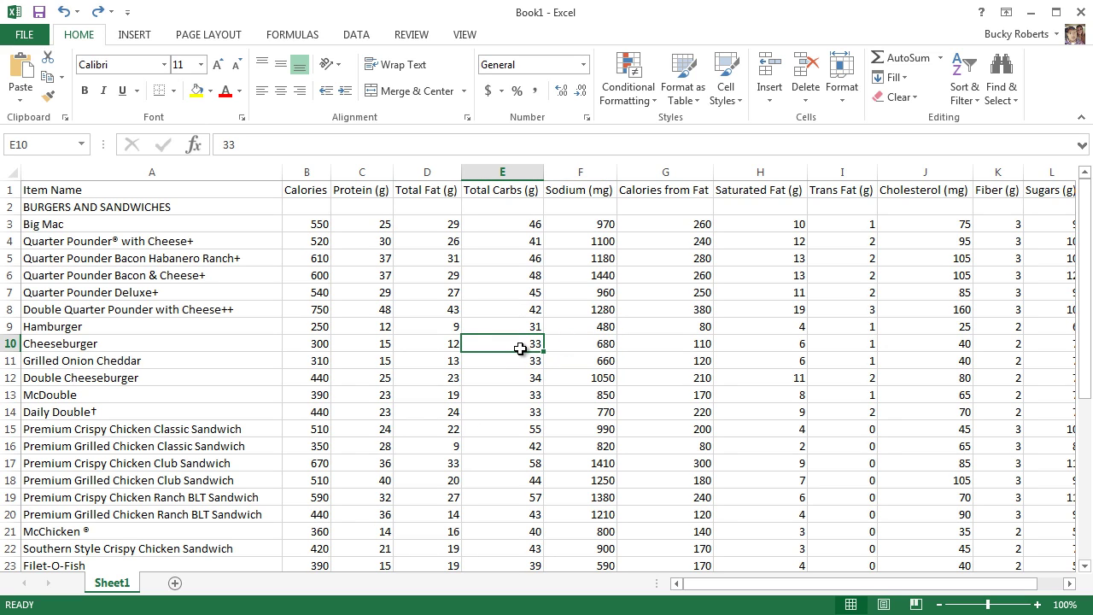
left_click_drag(508, 223, 518, 547)
left_click(513, 389)
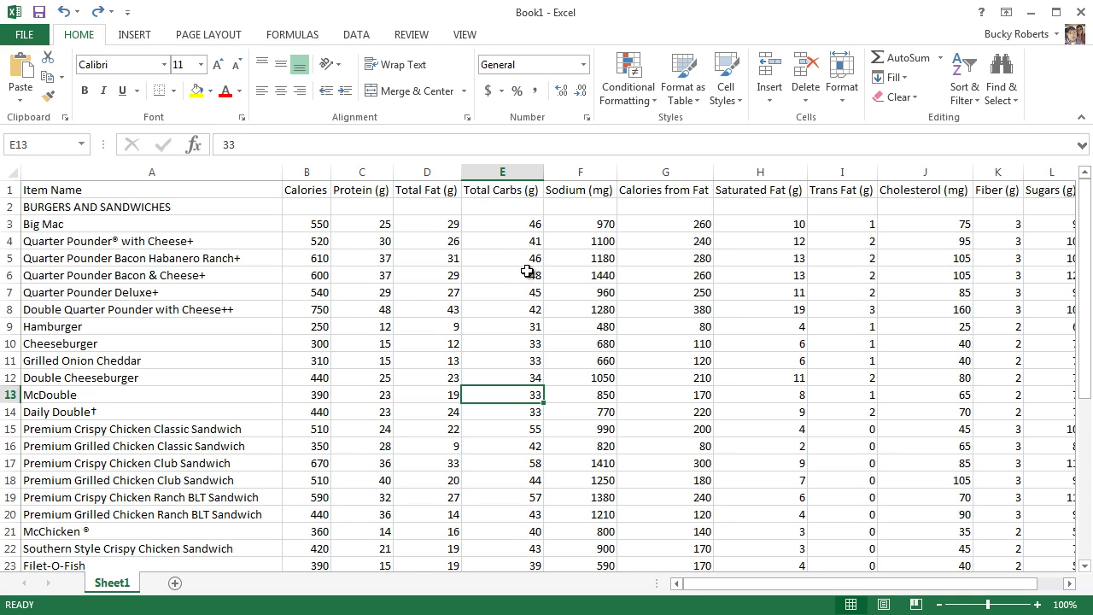
left_click(516, 228)
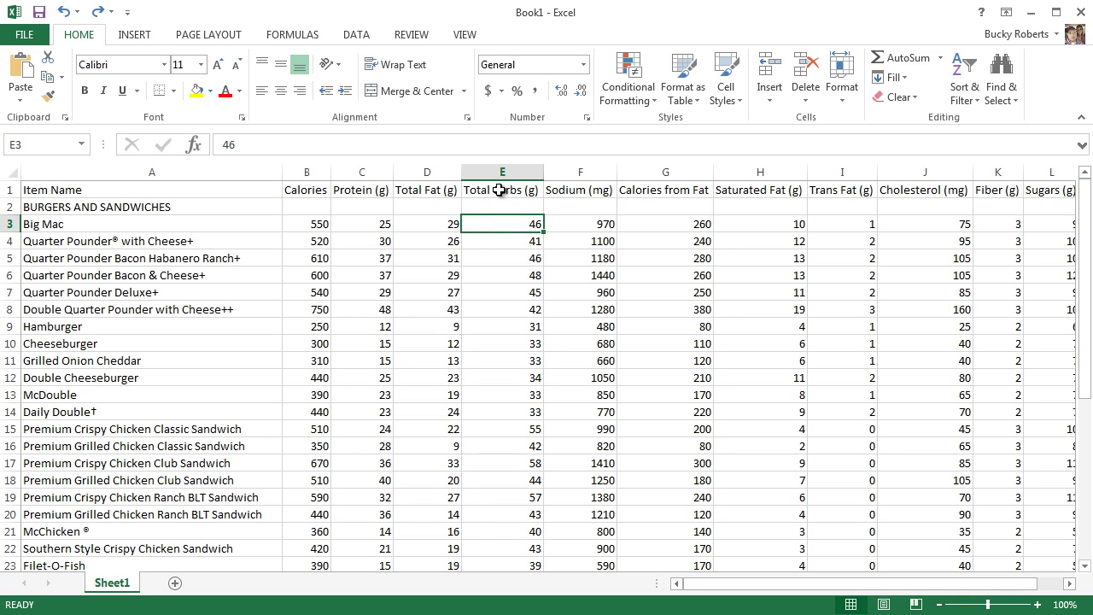
left_click(502, 189)
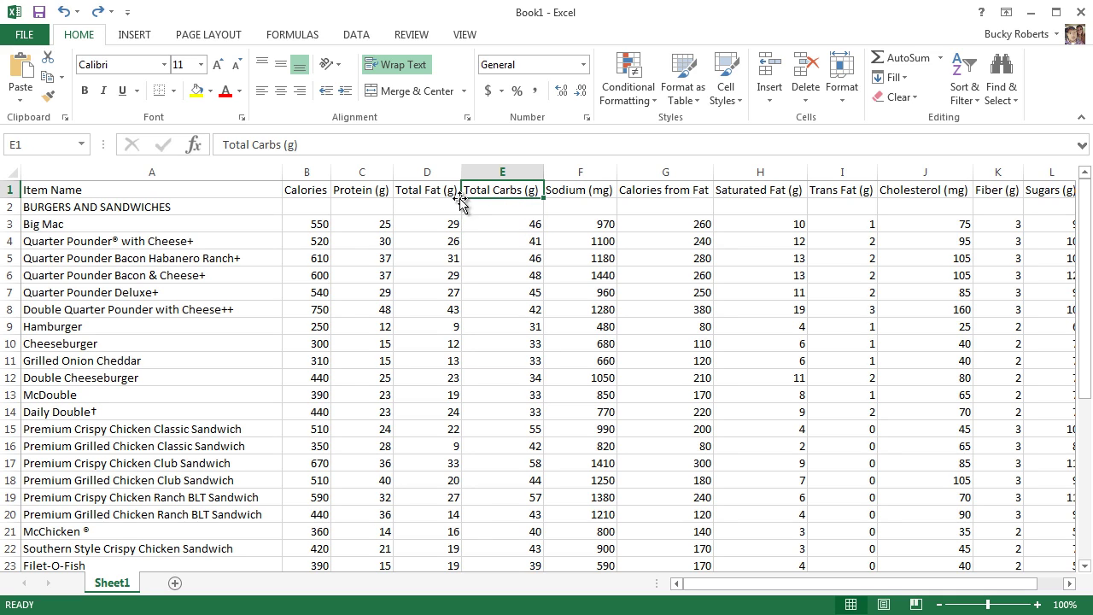
left_click(521, 225)
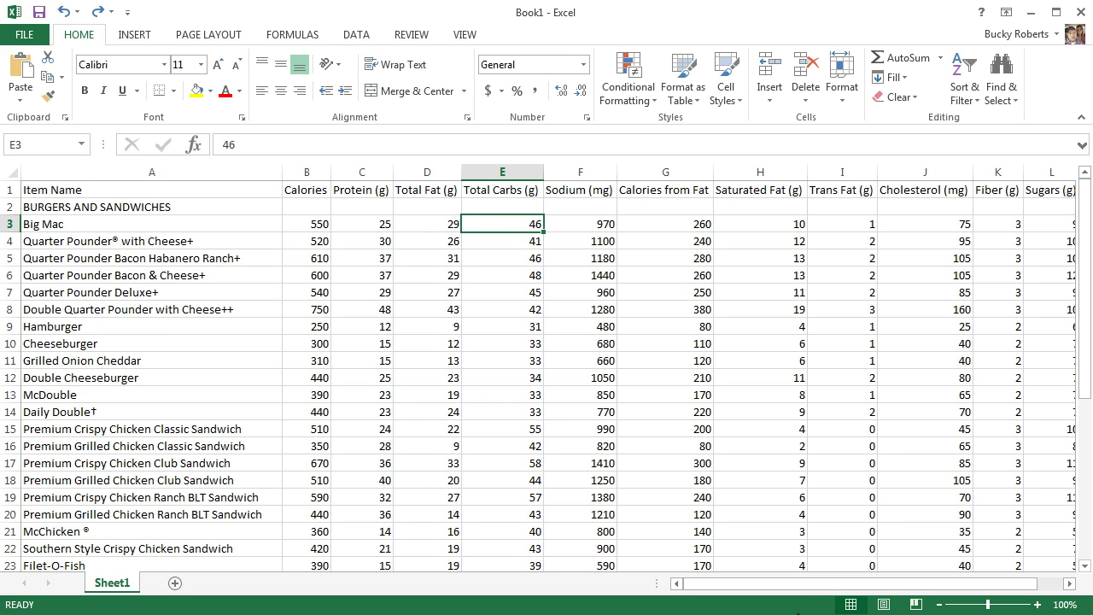
Step: Narrow column F, then auto-fit it to its Sodium (mg) header
left_click_drag(791, 588, 816, 588)
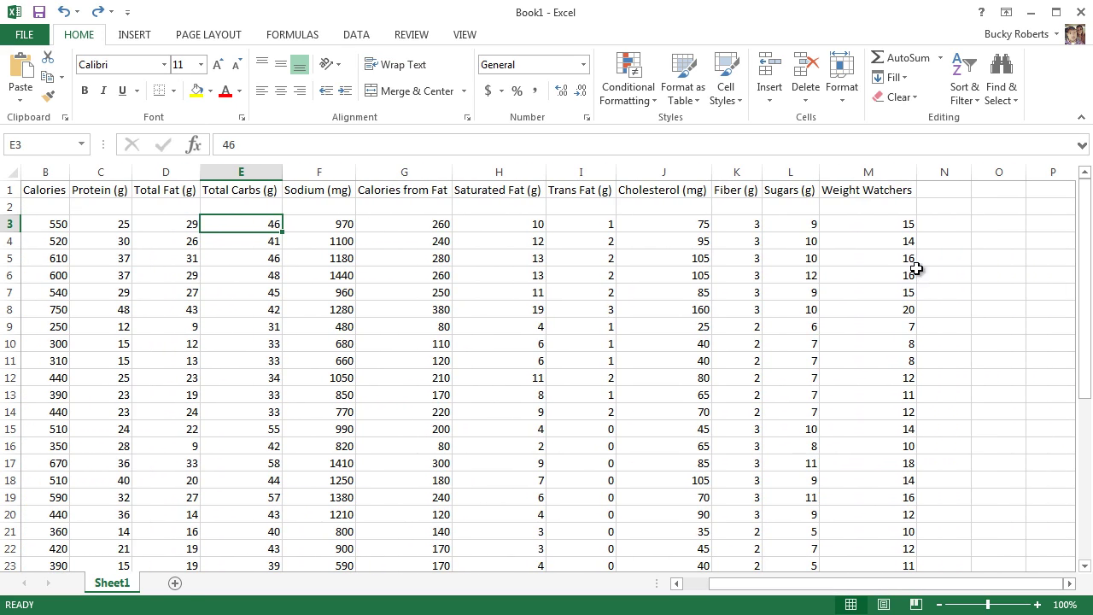
left_click_drag(861, 190, 870, 399)
left_click_drag(722, 588, 698, 589)
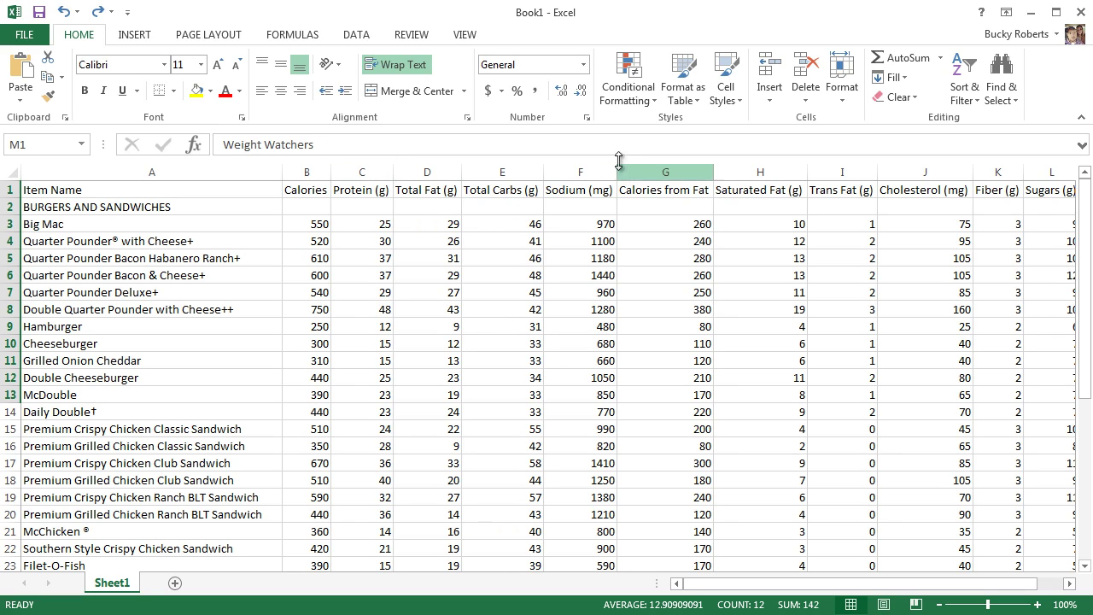
left_click_drag(616, 171, 588, 172)
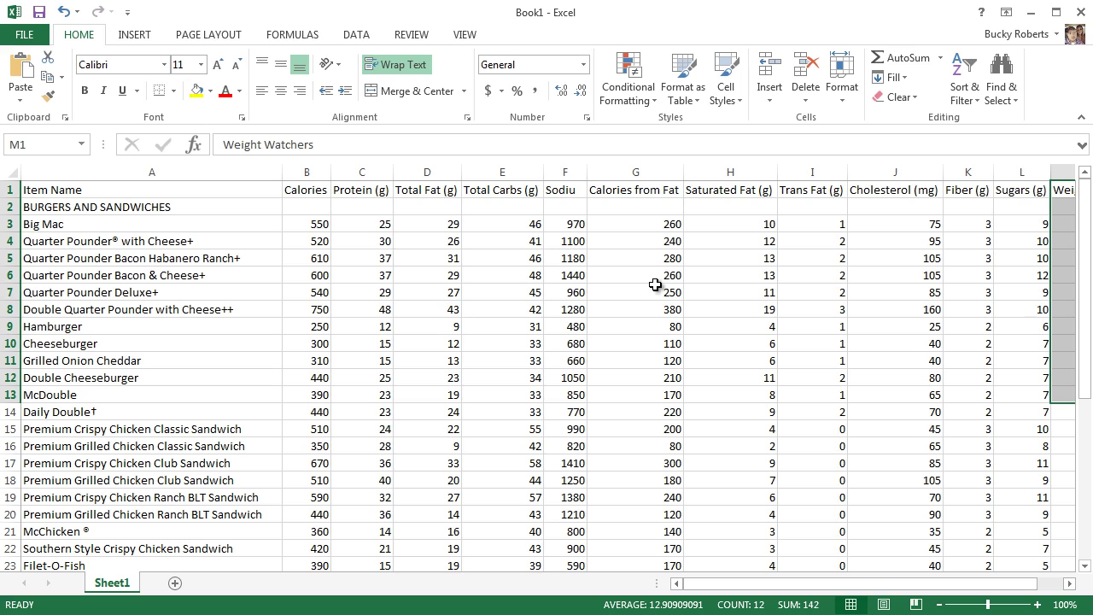
left_click(640, 260)
left_click(577, 189)
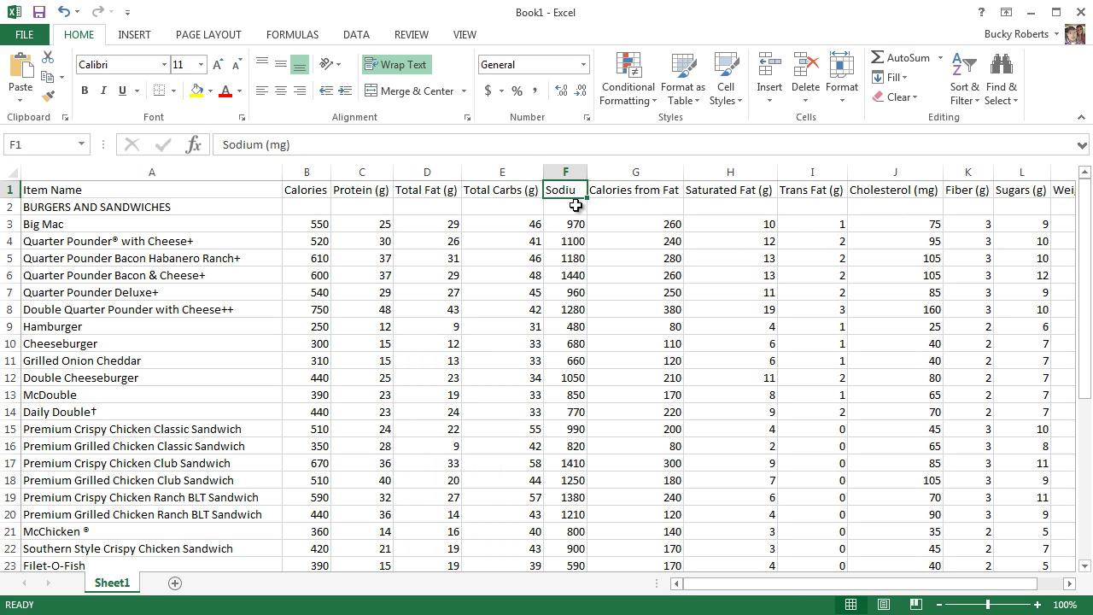
double_click(586, 171)
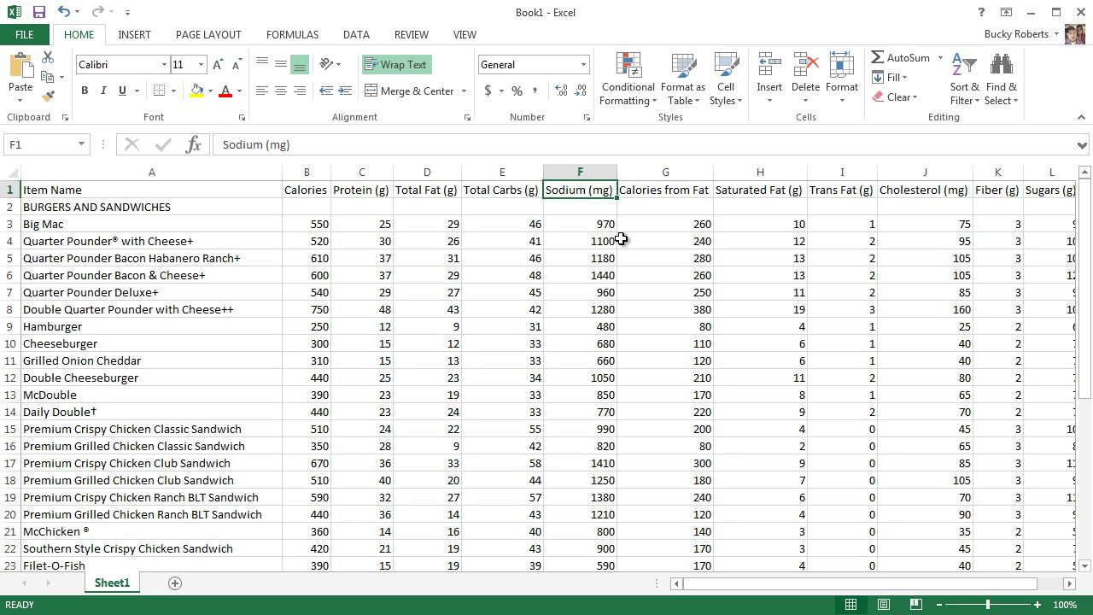
Step: Give the Calories from Fat header G1 a Currency number format
left_click(680, 193)
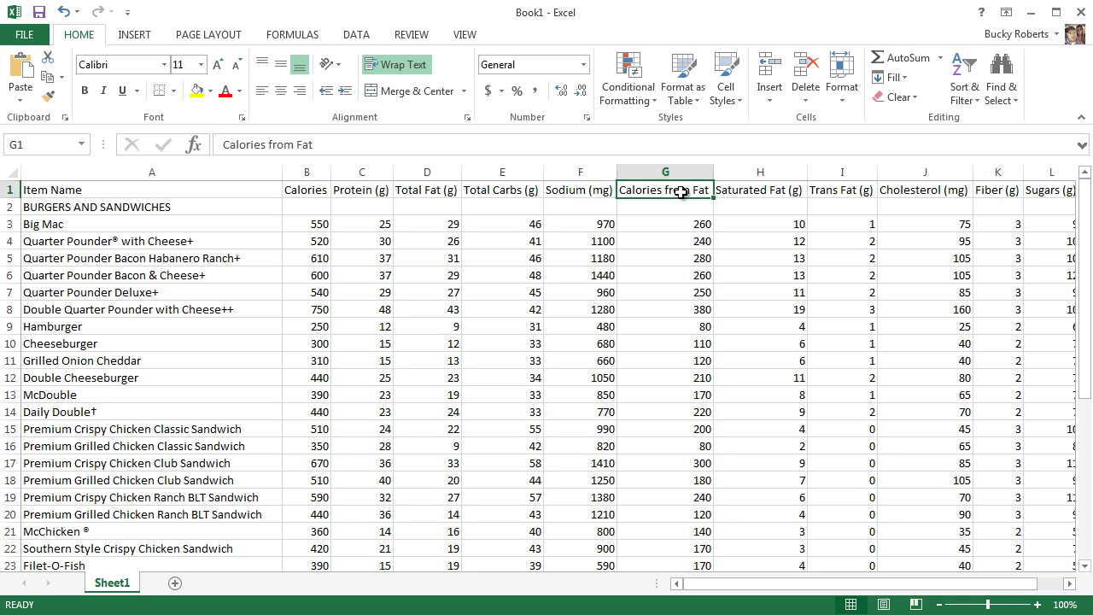
right_click(658, 191)
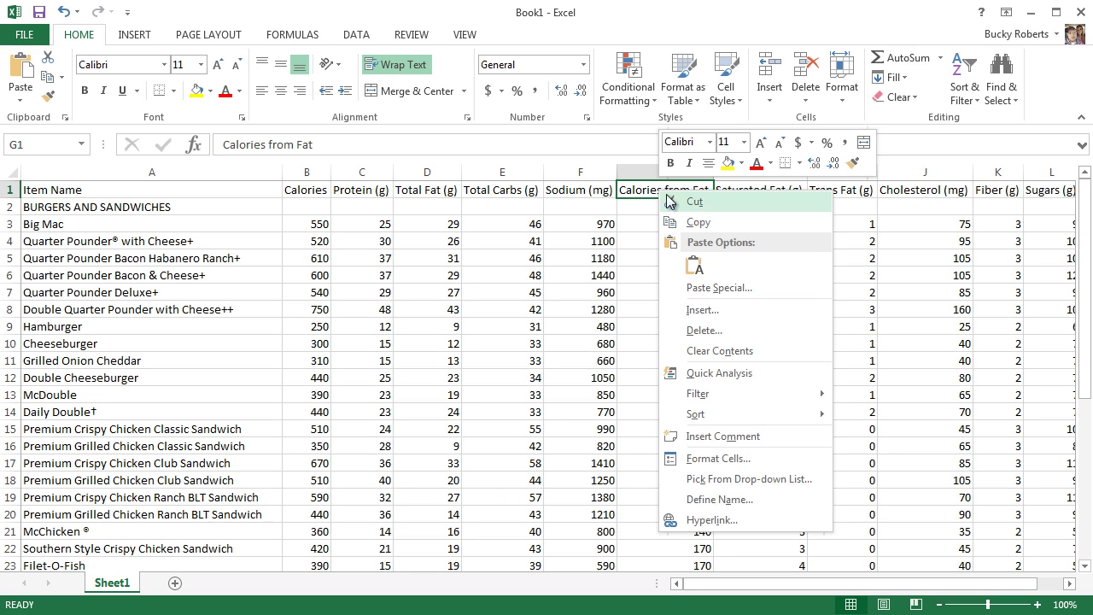
left_click(722, 459)
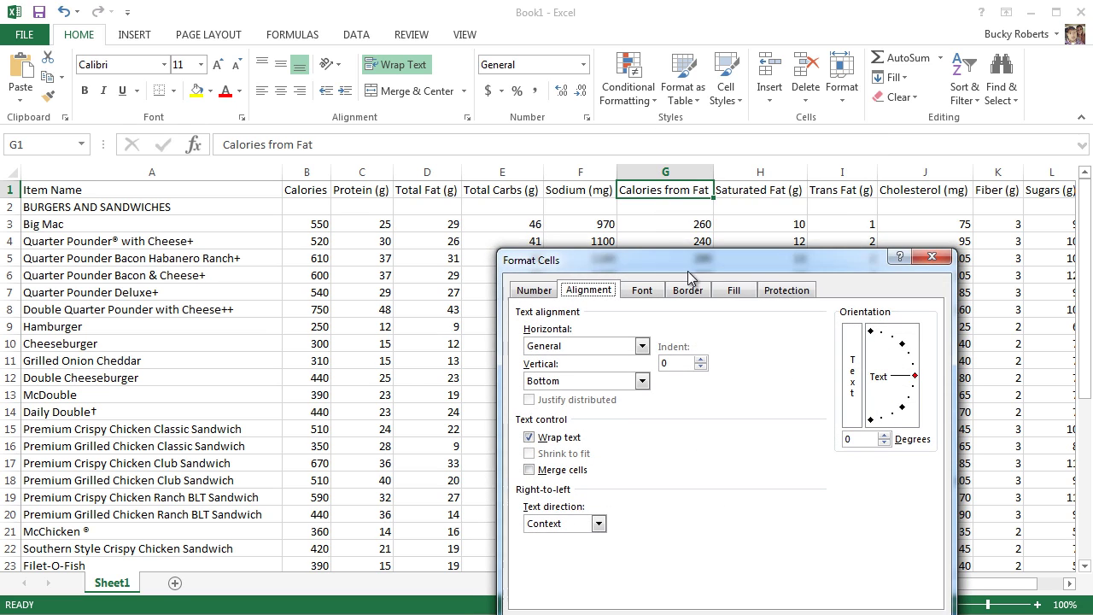
left_click_drag(688, 270, 637, 167)
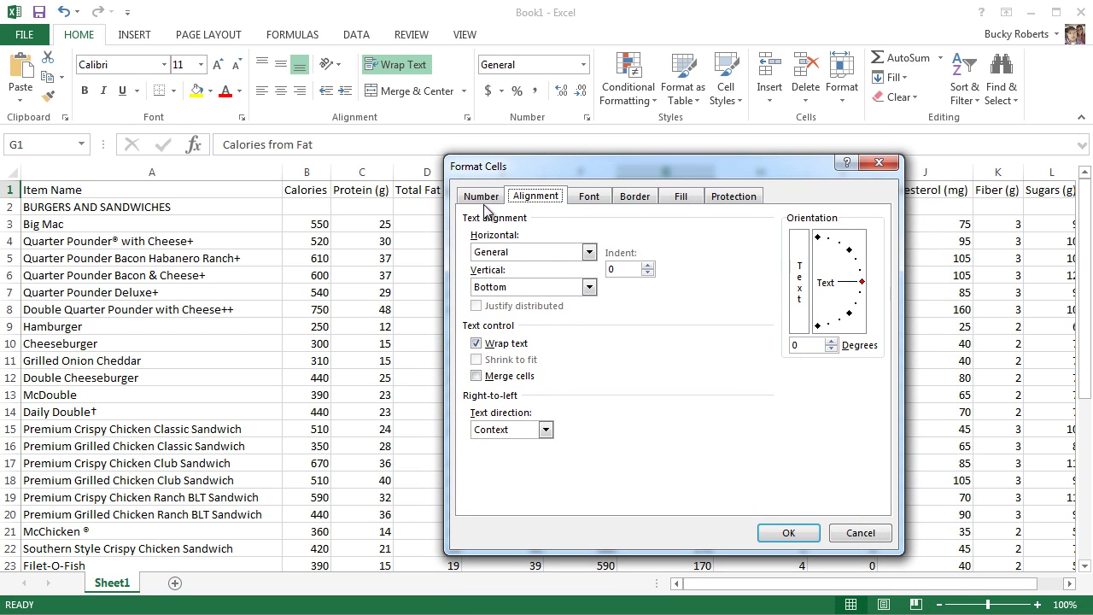
left_click(482, 198)
left_click(498, 244)
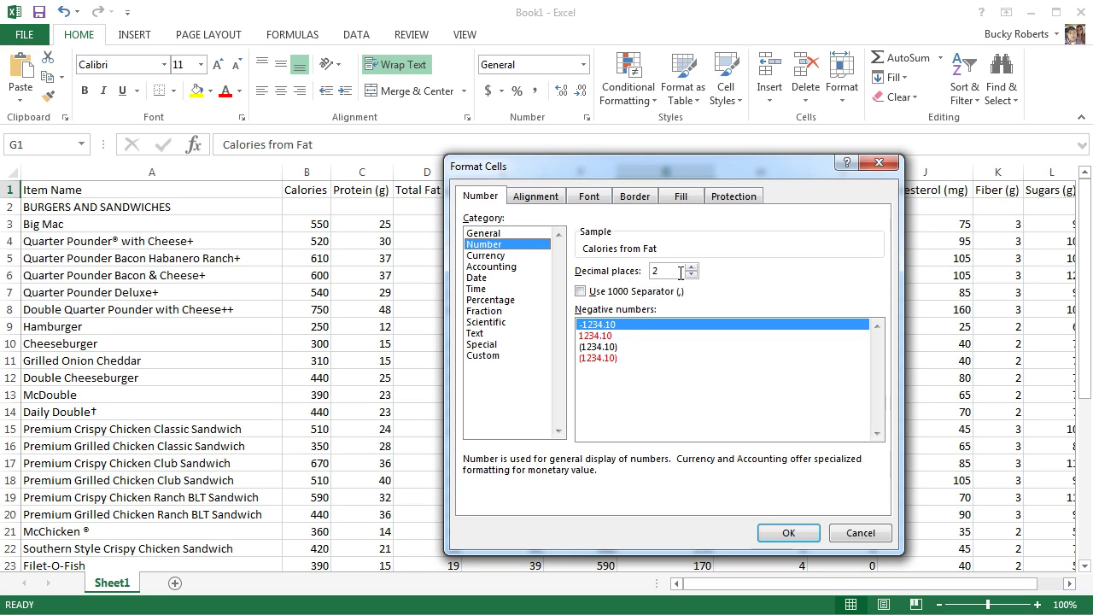
left_click(512, 257)
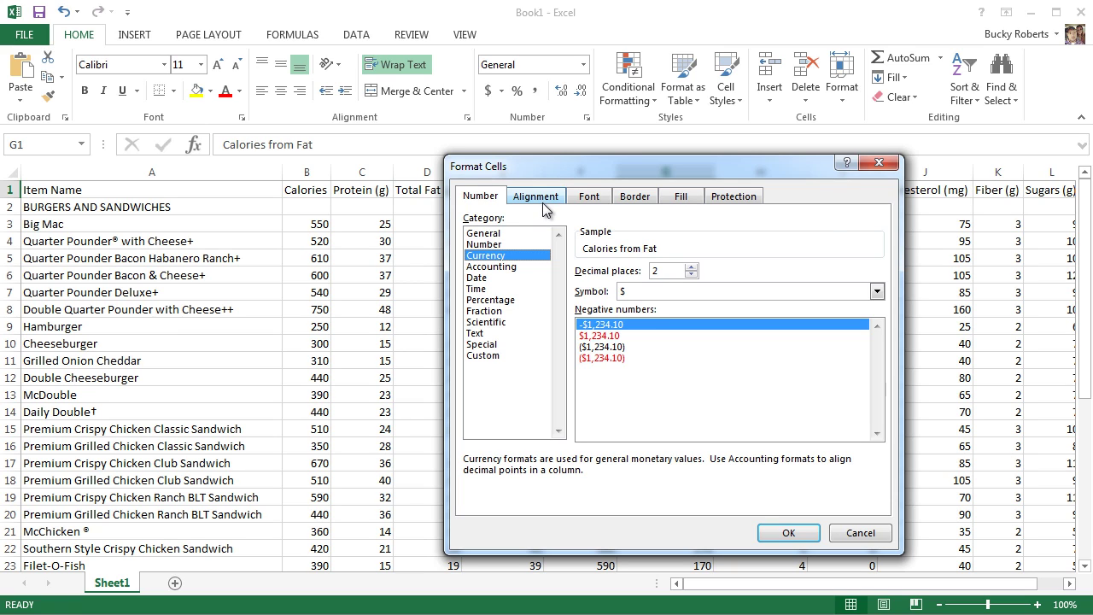
Step: Turn wrap text off and back on for G1, then apply the formatting
left_click(542, 203)
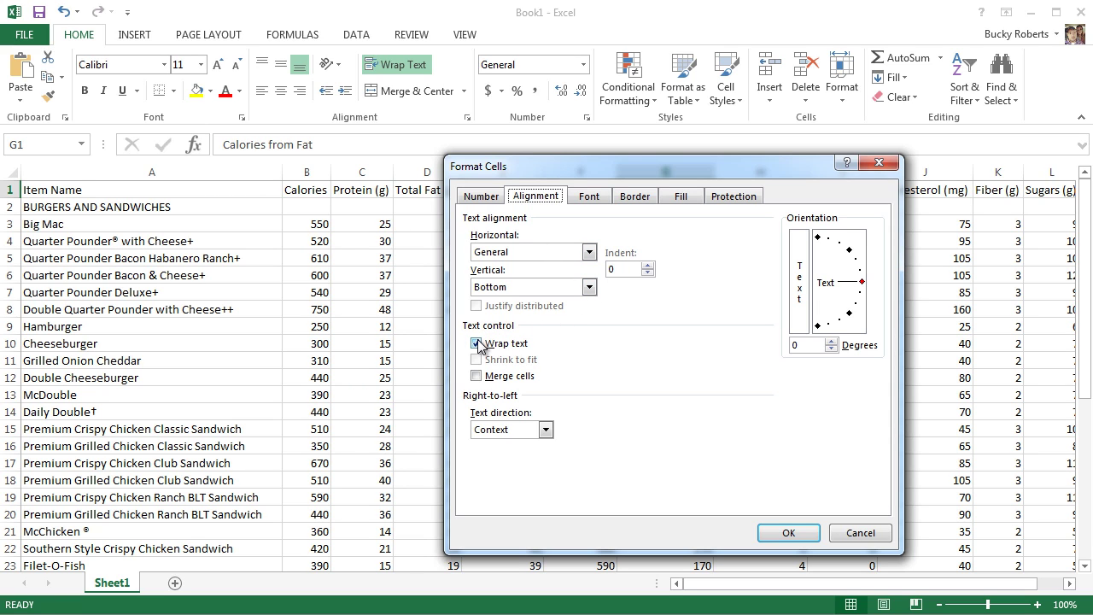
left_click(499, 342)
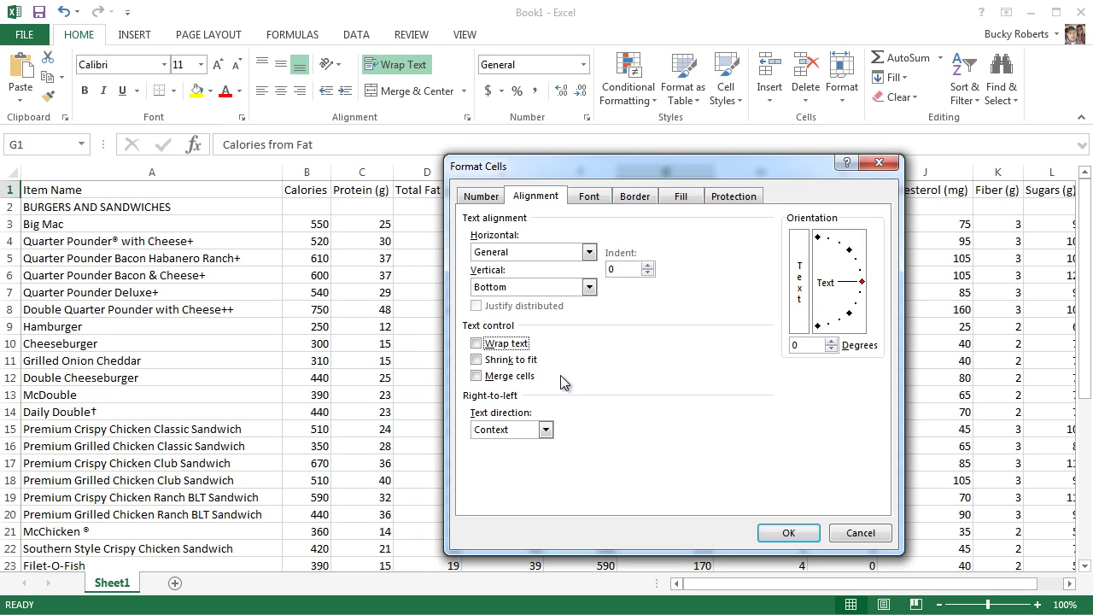
left_click(476, 344)
left_click(784, 534)
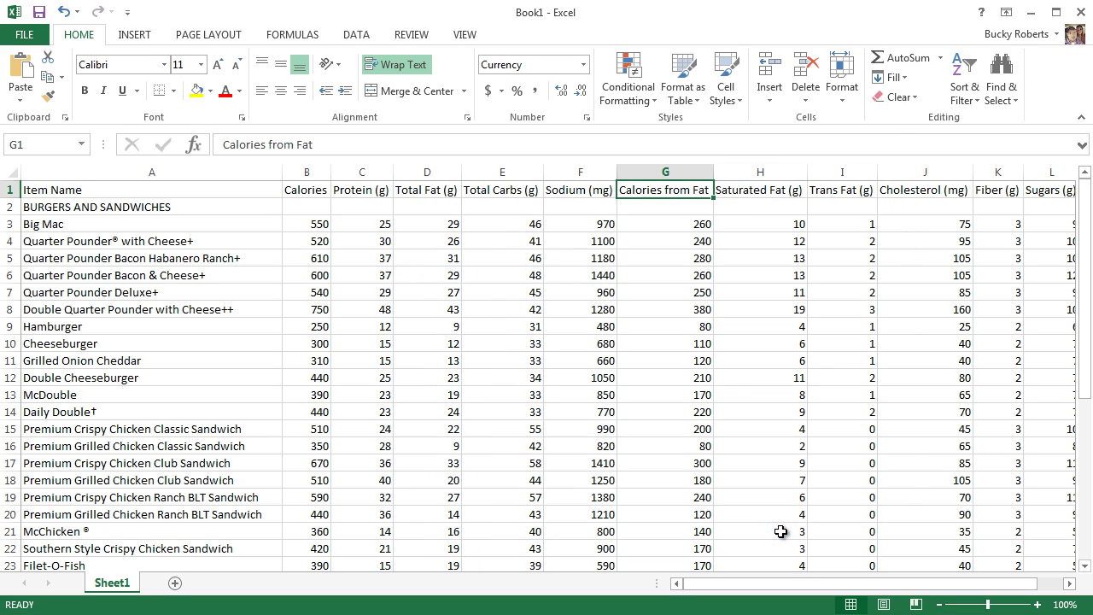
left_click(701, 172)
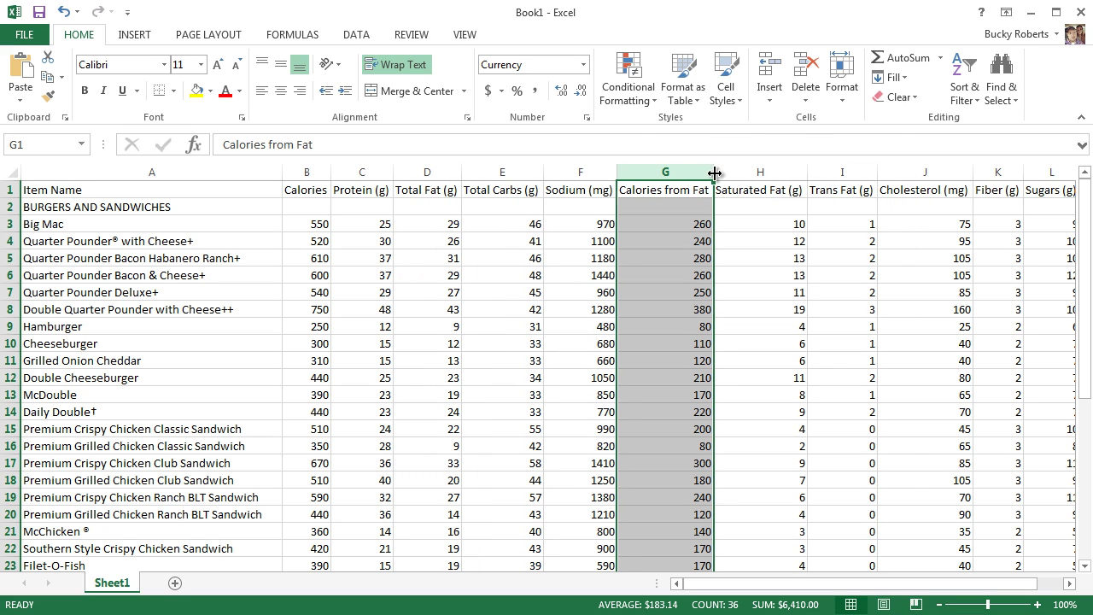
Step: Narrow column G to about 50 pixels so Calories from Fat wraps onto two lines
left_click_drag(713, 172, 671, 172)
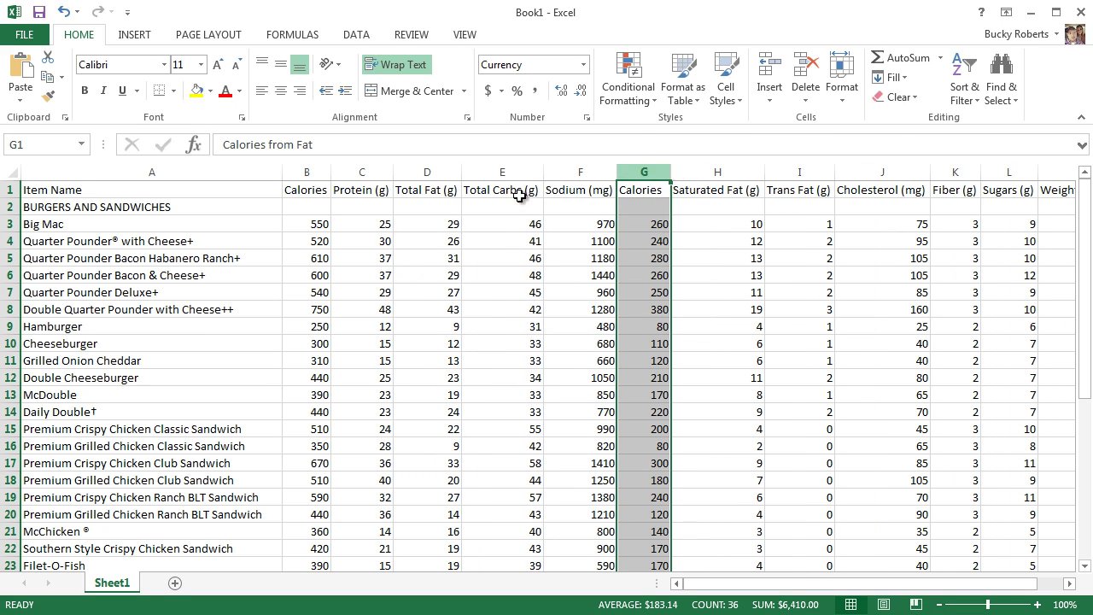
left_click(318, 144)
key("Return")
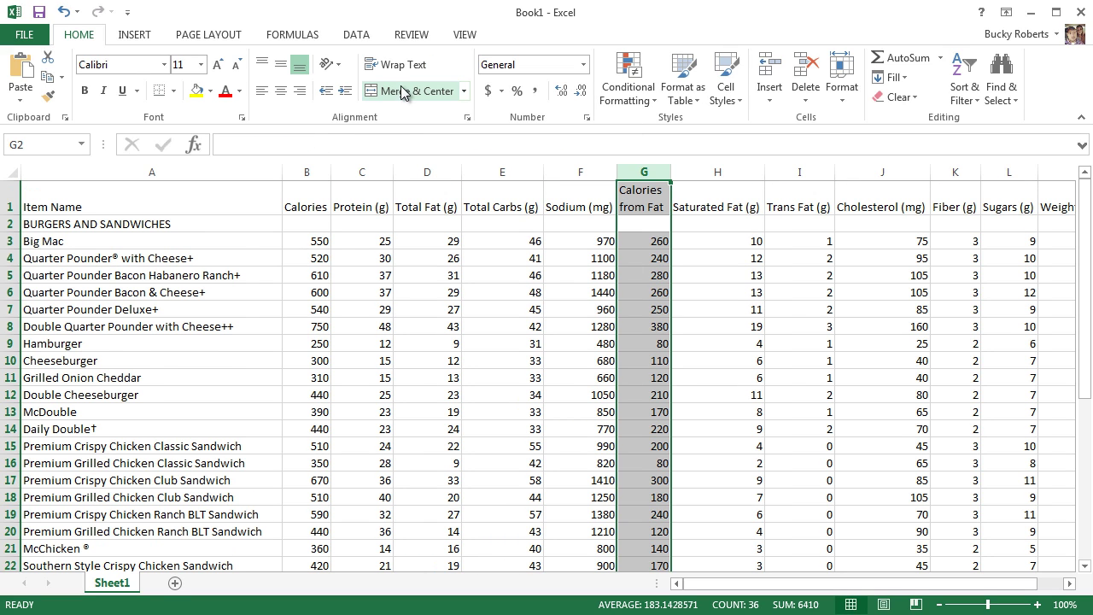
left_click(691, 339)
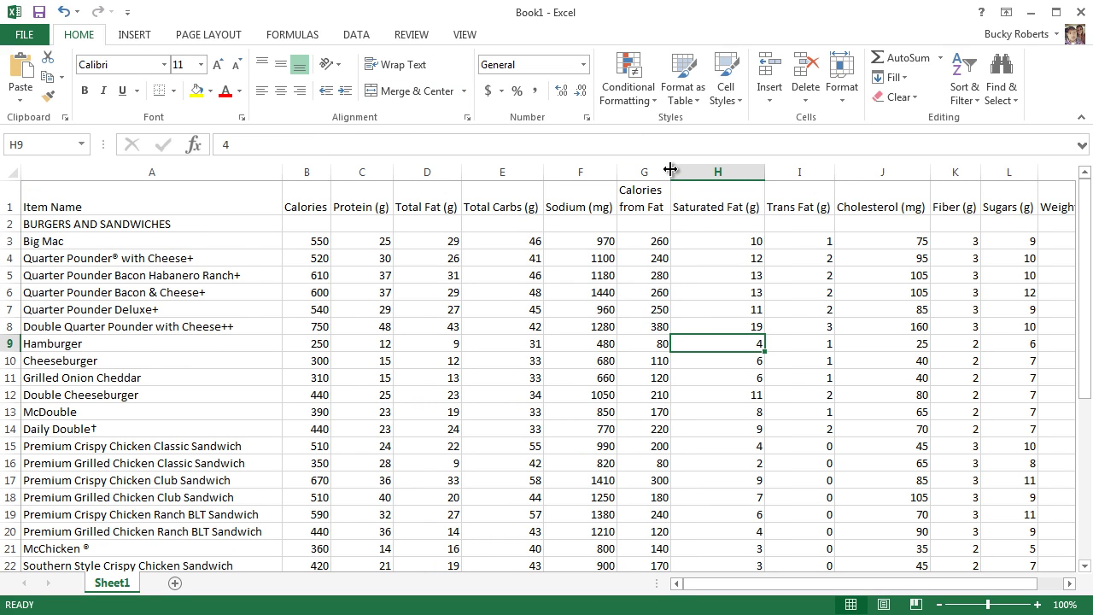
mouse_move(671, 171)
left_mouse_down()
mouse_move(654, 171)
mouse_move(712, 171)
mouse_move(683, 171)
left_mouse_up()
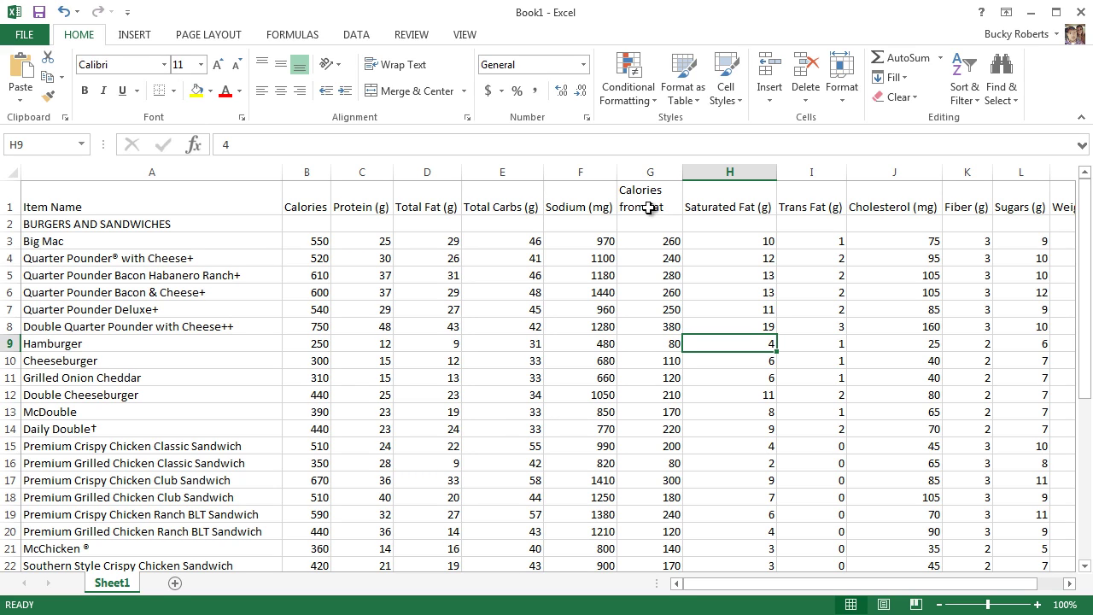
Step: Resize column F to fit Sodium (mg) and narrow column E so Total Carbs (g) wraps
left_click(579, 205)
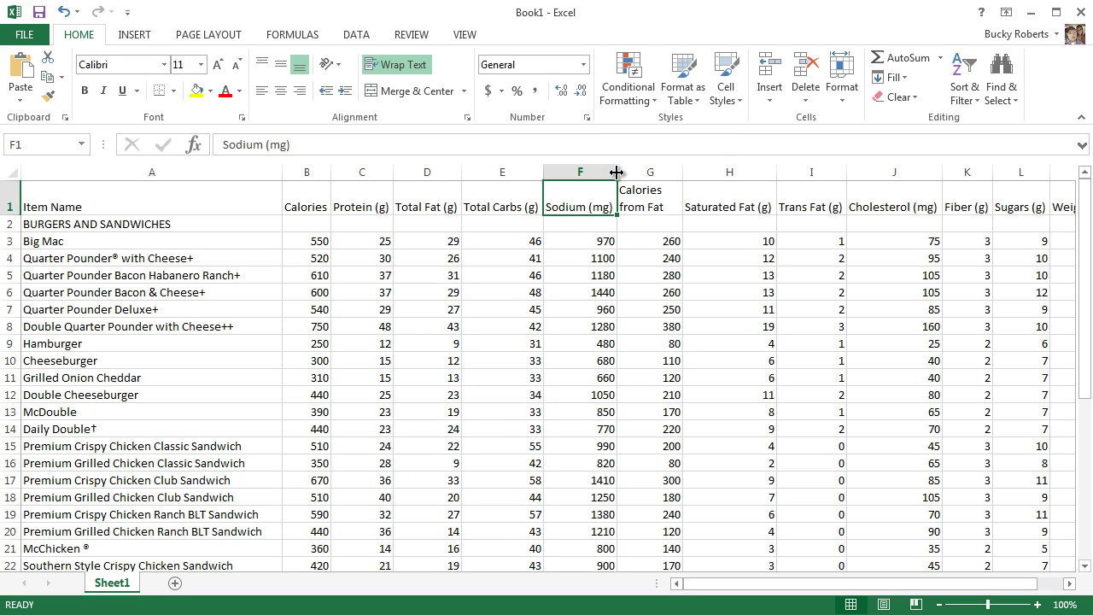
left_click_drag(616, 172, 584, 173)
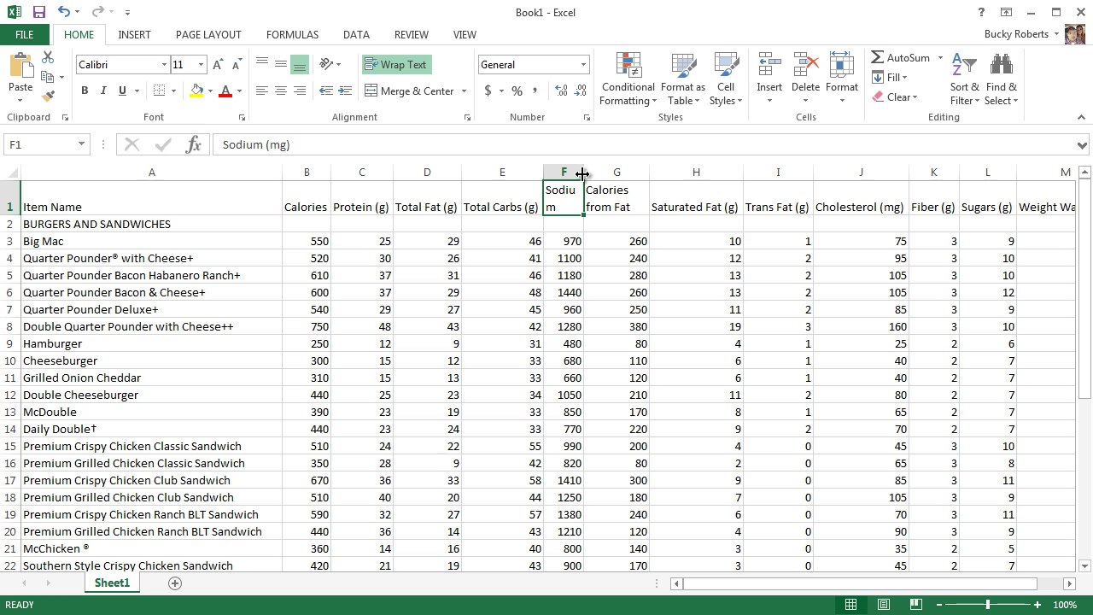
left_click(607, 202)
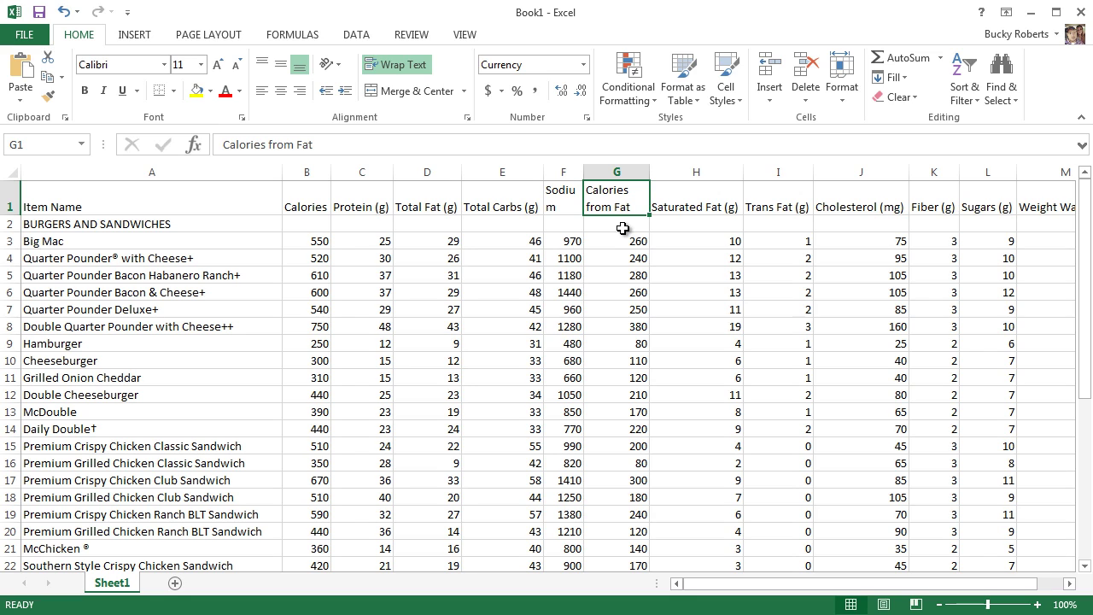
left_click_drag(584, 174, 610, 175)
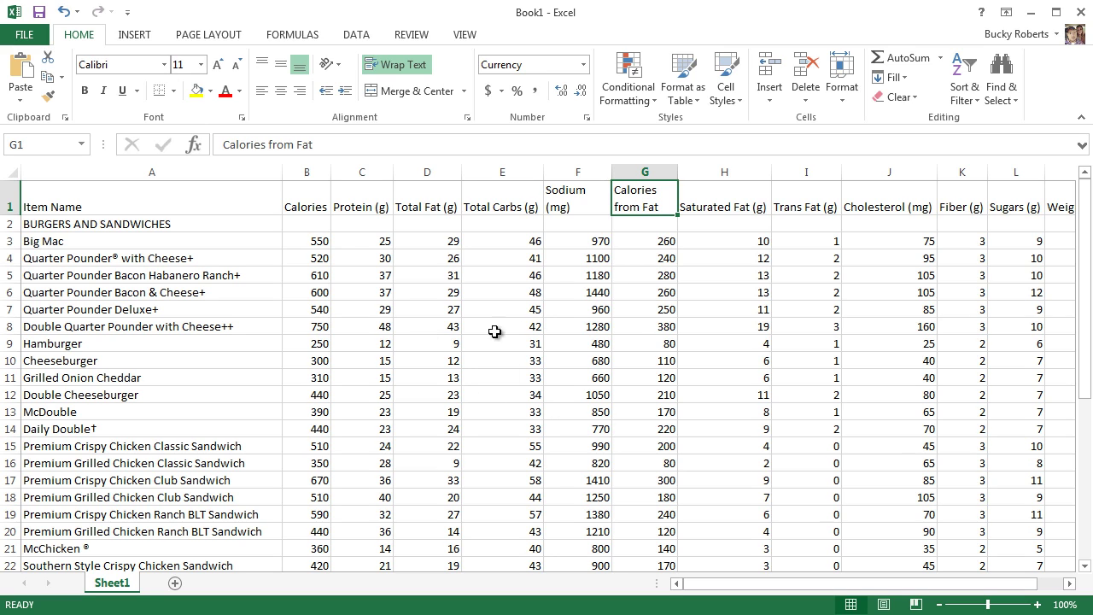
left_click_drag(543, 166, 521, 167)
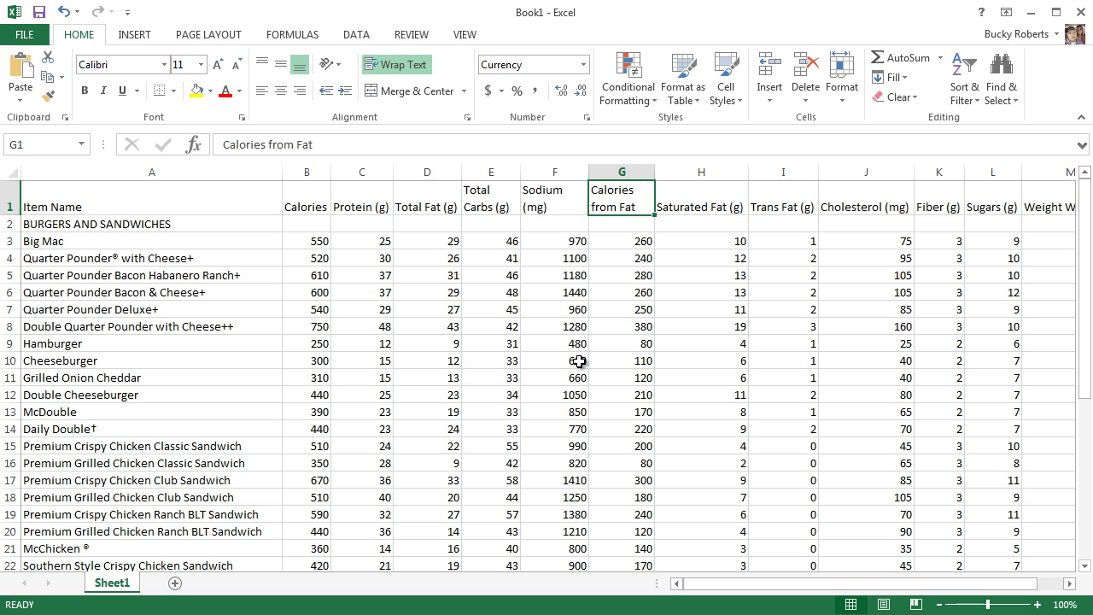
Step: Switch the Sodium (mg) header F1 from wrap text to shrink to fit
right_click(564, 205)
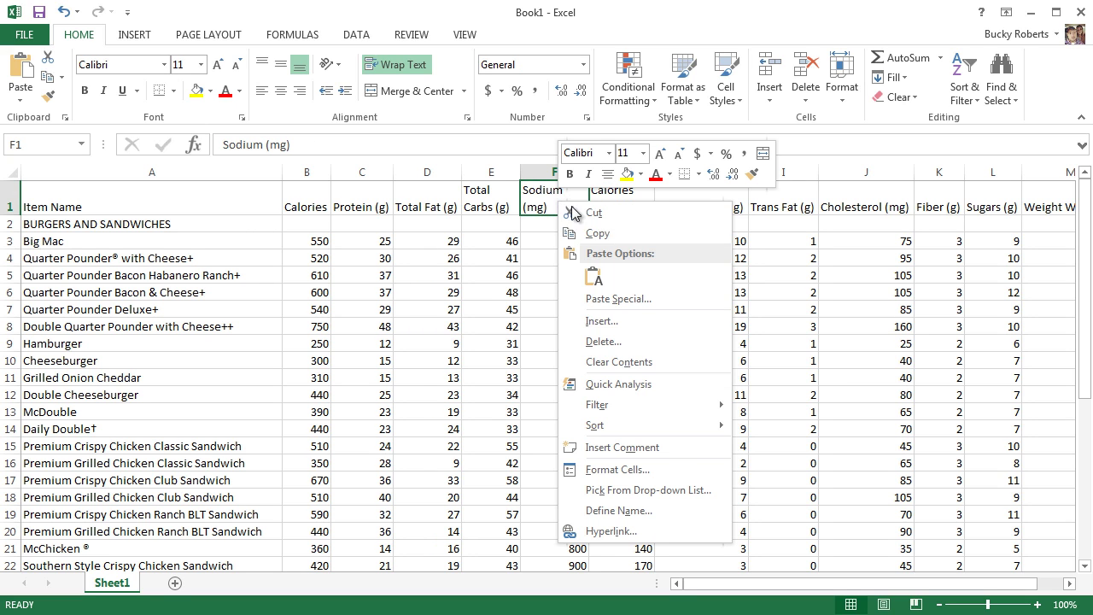
left_click(633, 470)
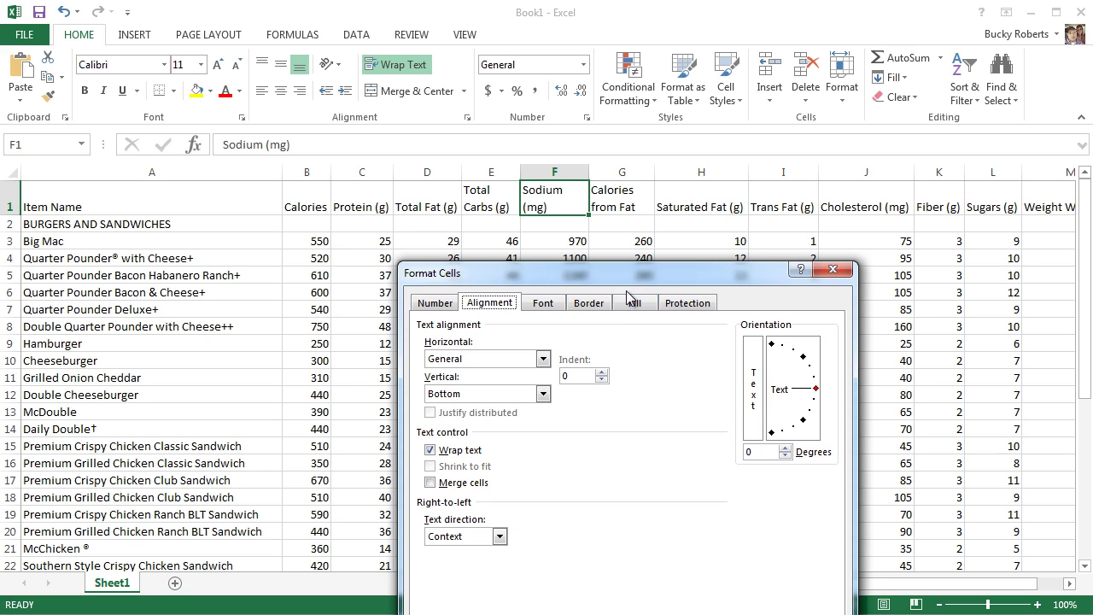
left_click_drag(635, 276, 657, 232)
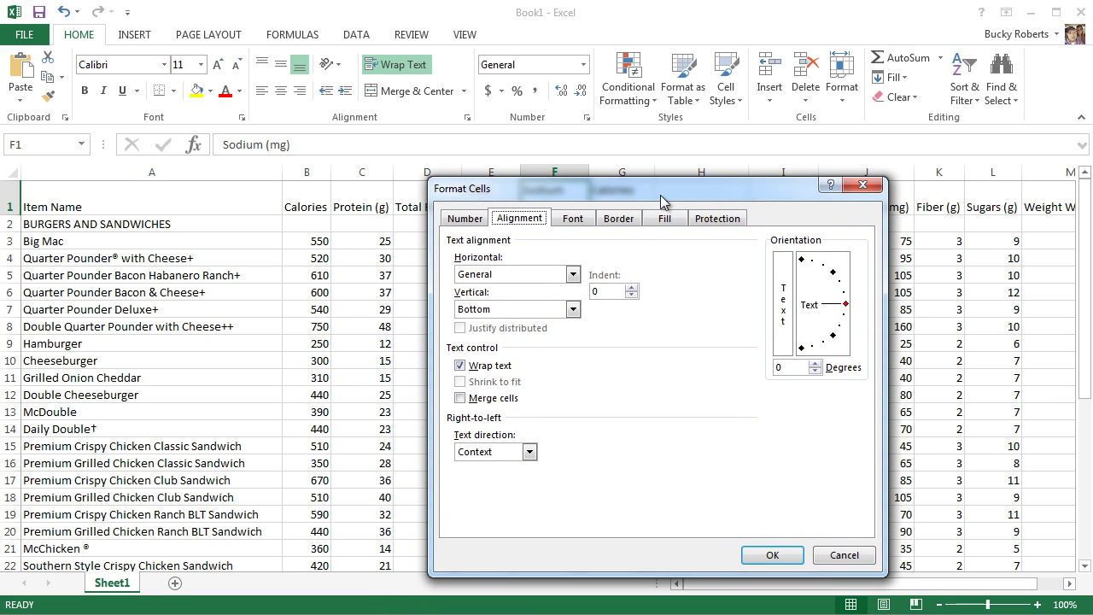
left_click(460, 366)
left_click(460, 381)
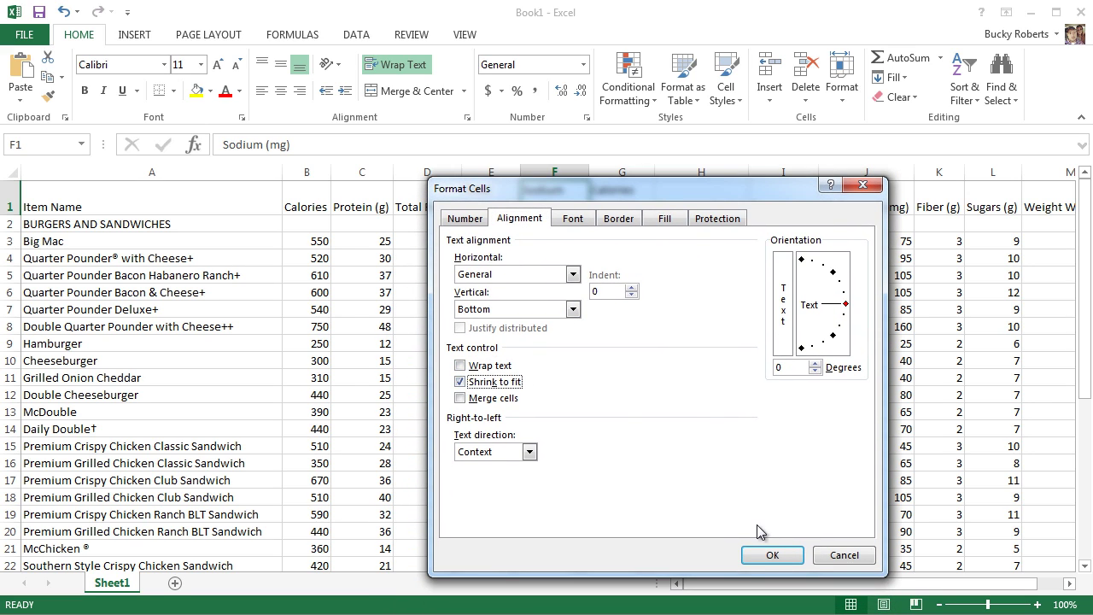
left_click(771, 556)
left_click(645, 259)
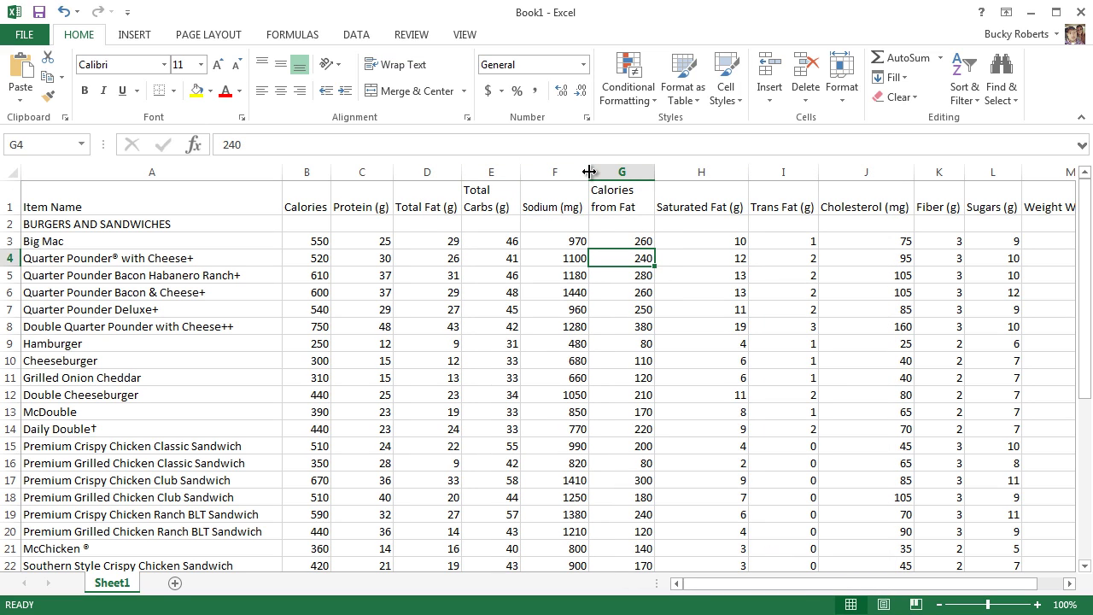
Step: Narrow column H so Saturated Fat (g) wraps, and tune column F to about 71 pixels
mouse_move(589, 171)
left_mouse_down()
mouse_move(568, 173)
mouse_move(584, 173)
left_mouse_up()
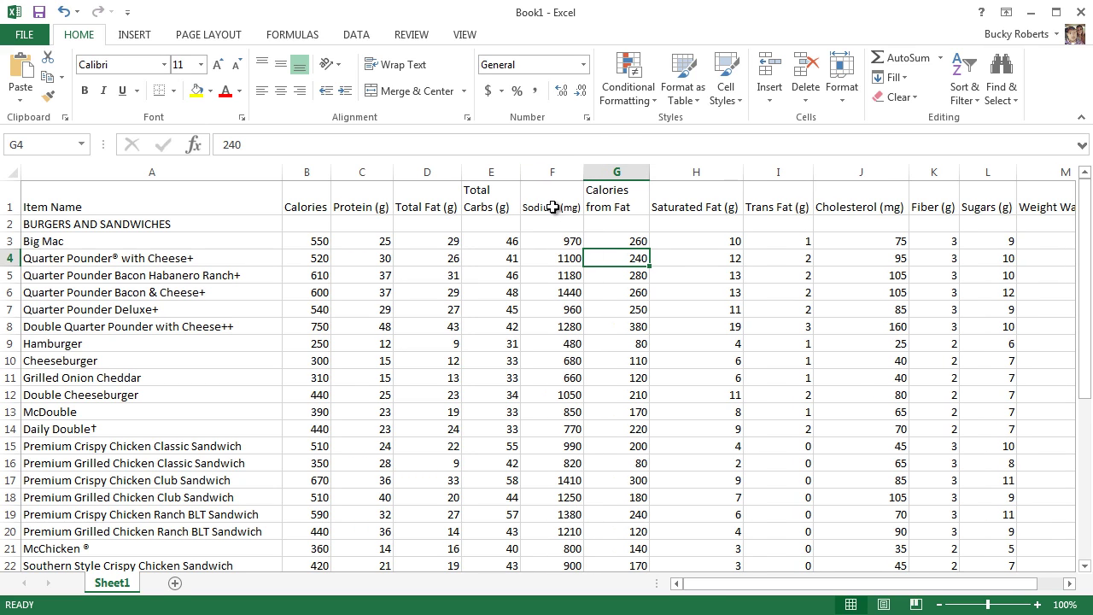
left_click(561, 207)
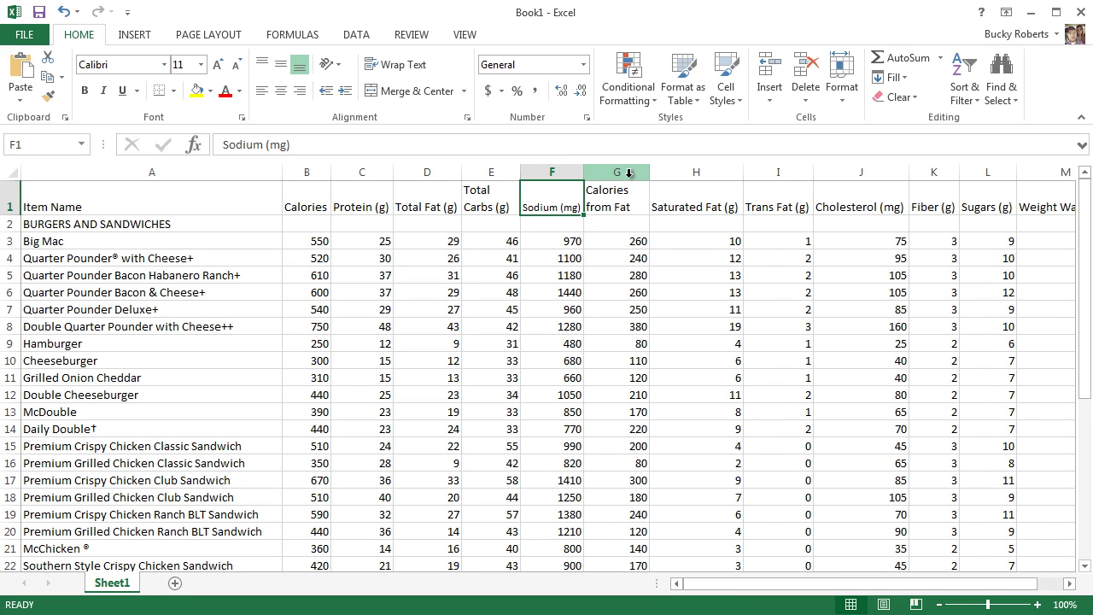
left_click(705, 203)
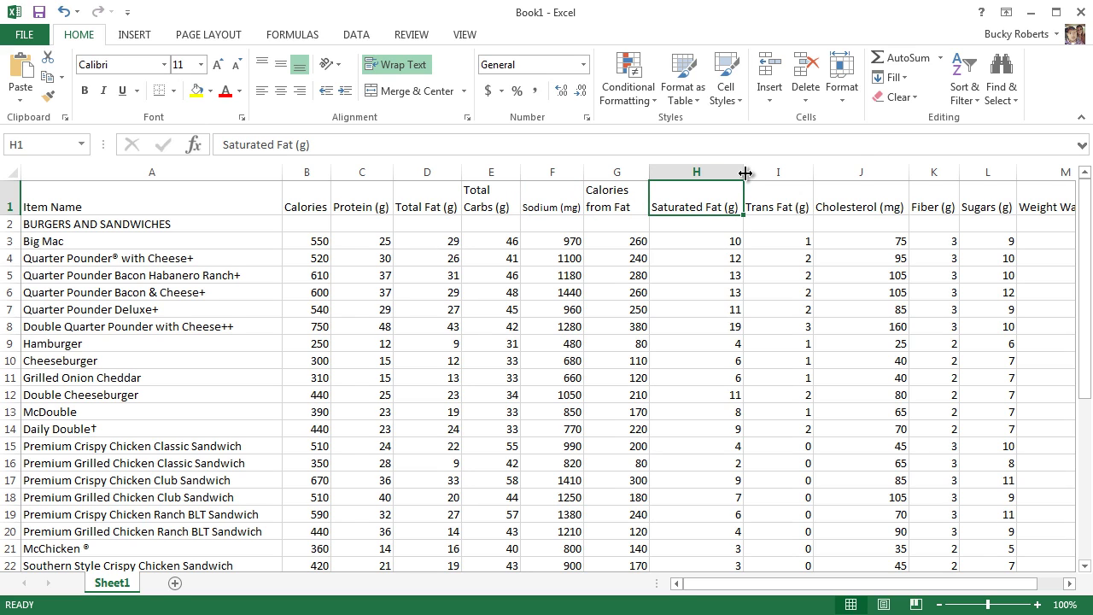
left_click_drag(743, 173, 709, 174)
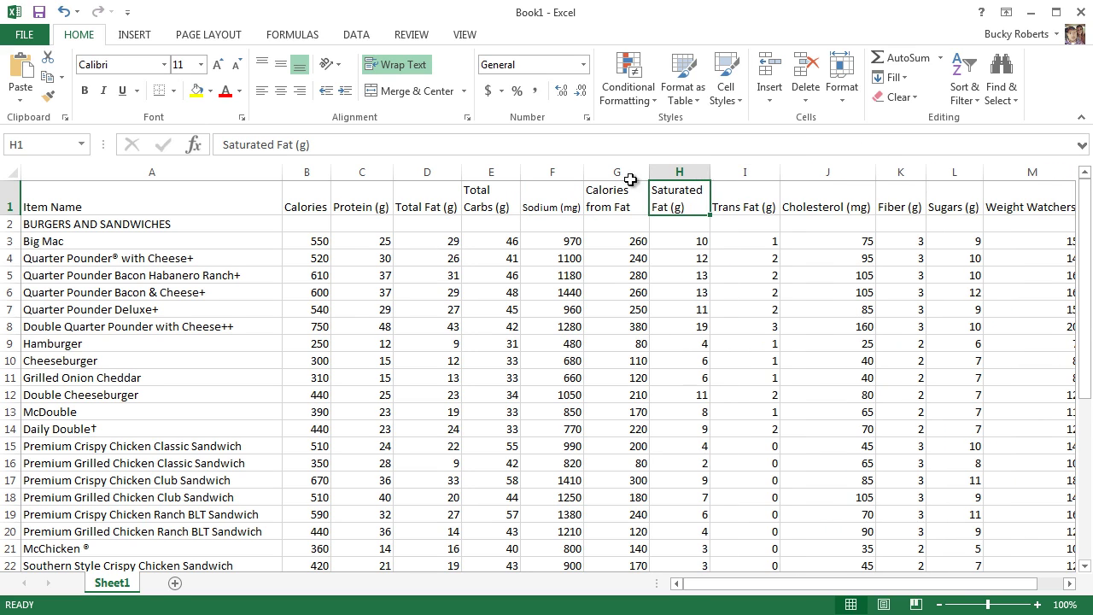
left_click(559, 199)
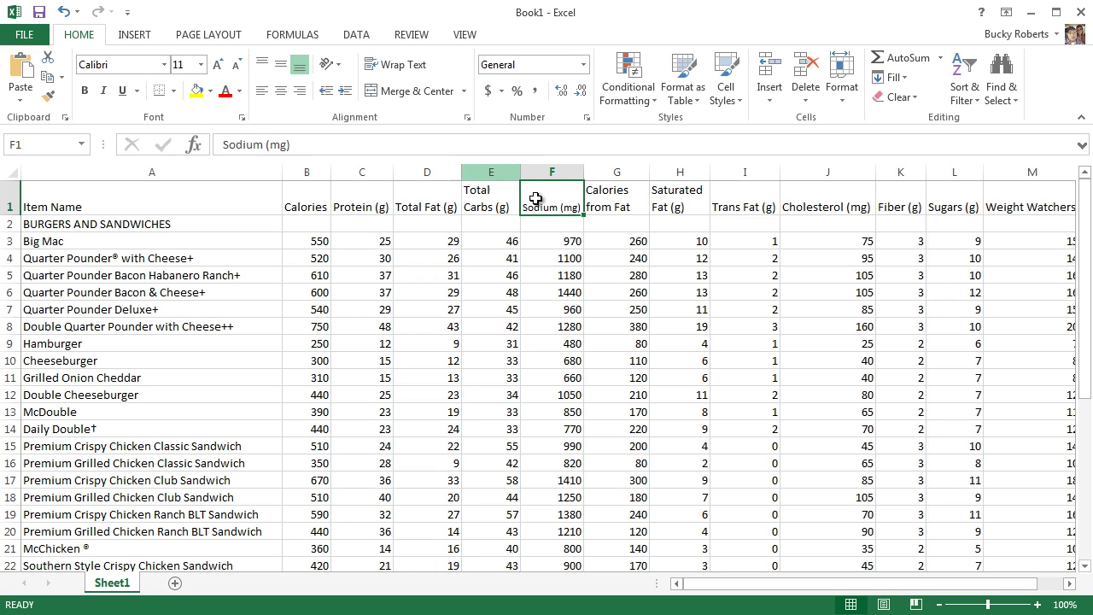
left_click_drag(584, 174, 572, 174)
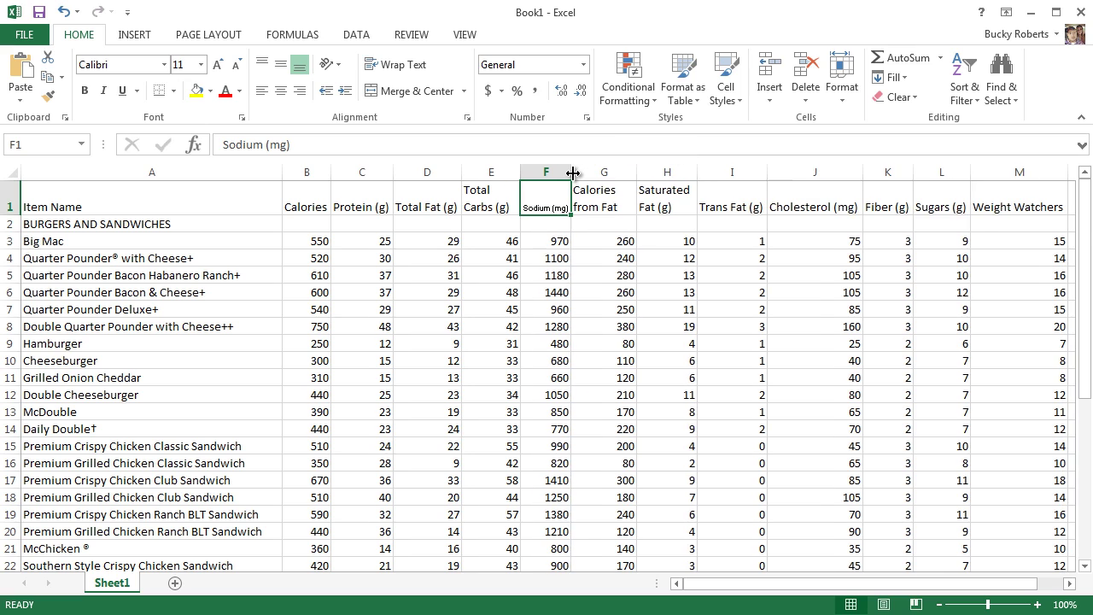
mouse_move(571, 173)
left_mouse_down()
mouse_move(586, 172)
mouse_move(573, 172)
left_mouse_up()
Step: Toggle shrink to fit and wrap text for Sodium (mg), then cancel the Format Cells dialog
right_click(550, 211)
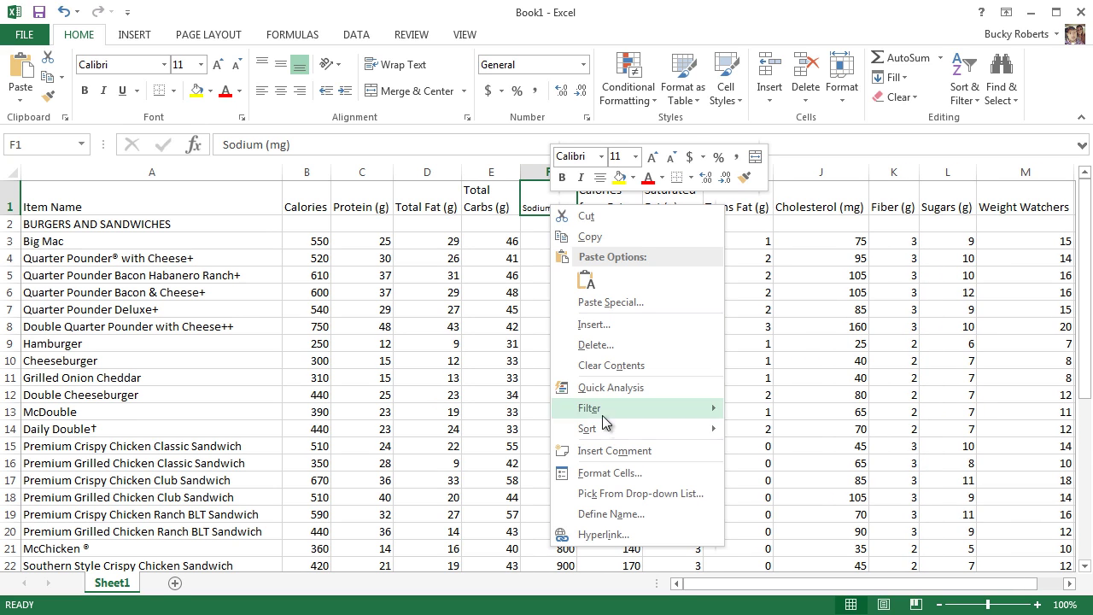
left_click(623, 472)
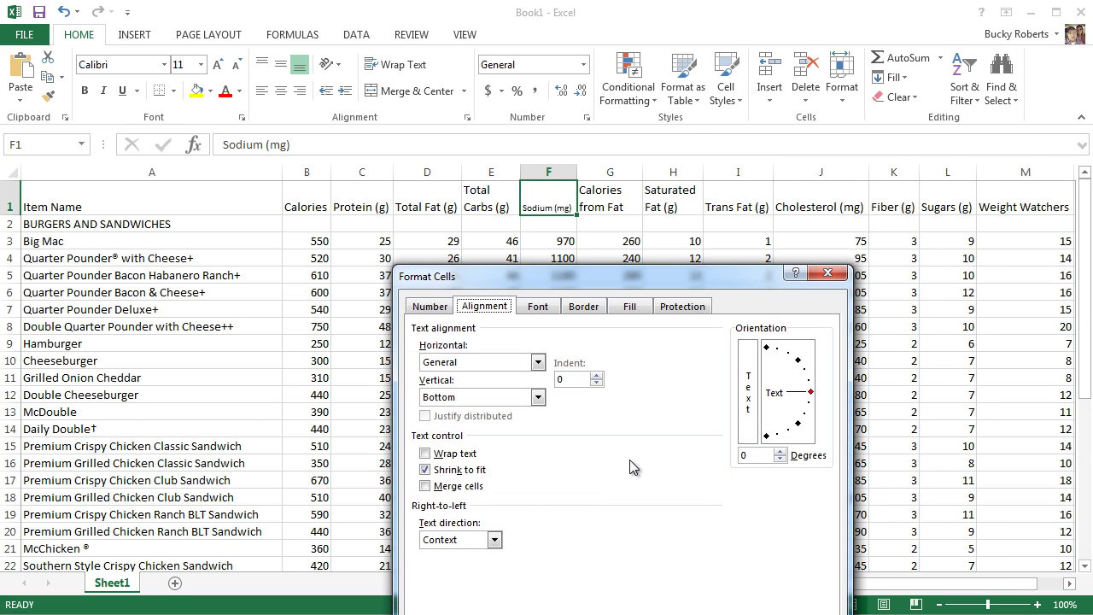
left_click(431, 470)
left_click(449, 455)
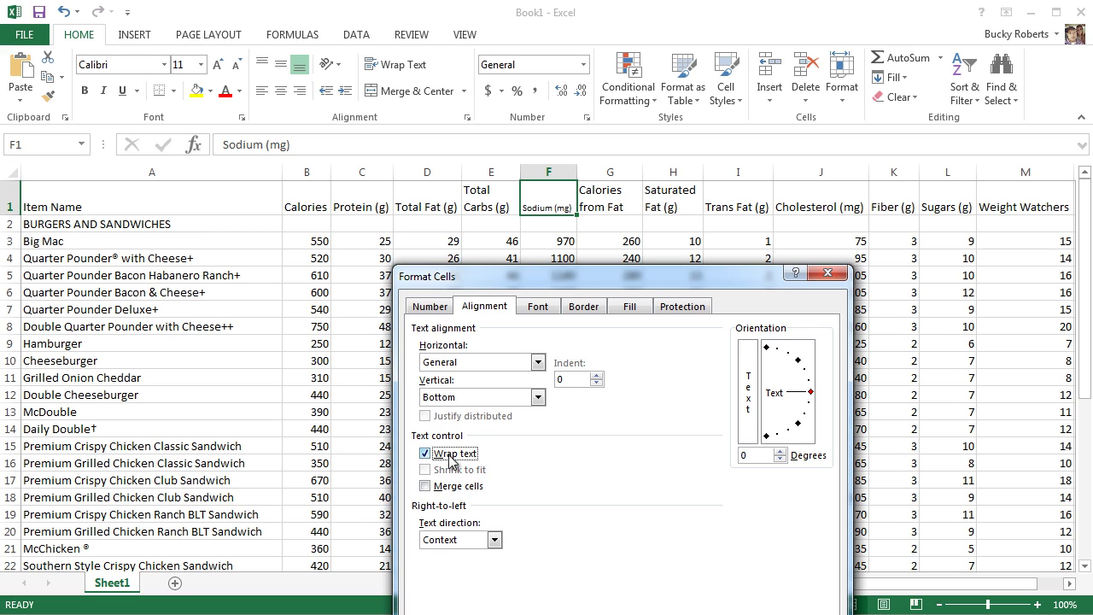
left_click(462, 455)
left_click_drag(616, 278, 650, 166)
left_click(860, 161)
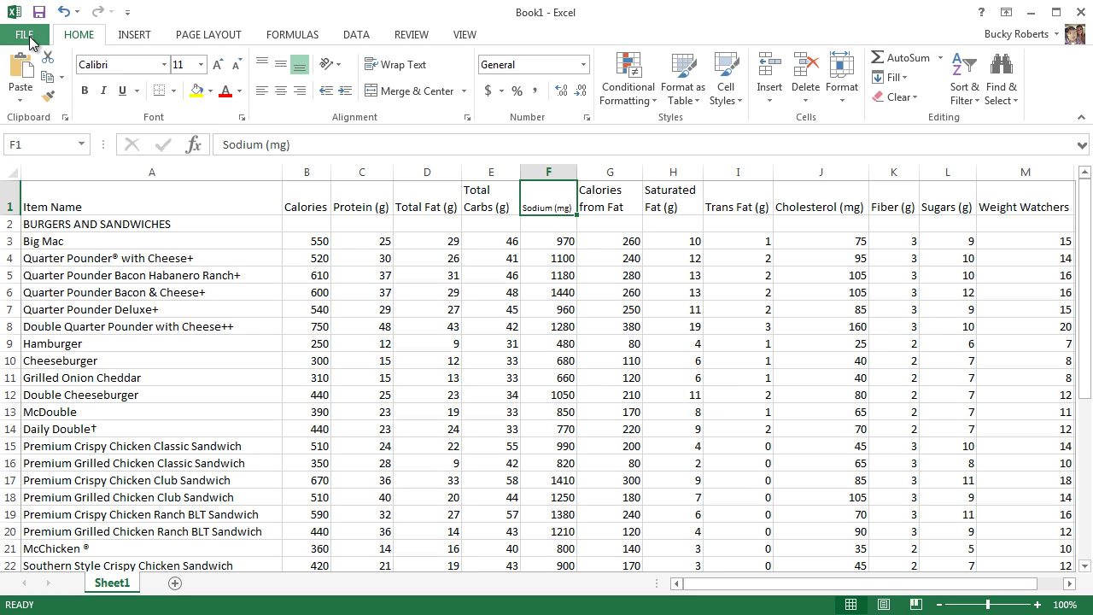
Step: Close Book1 and choose Don't Save for its changes
left_click_drag(797, 585, 864, 589)
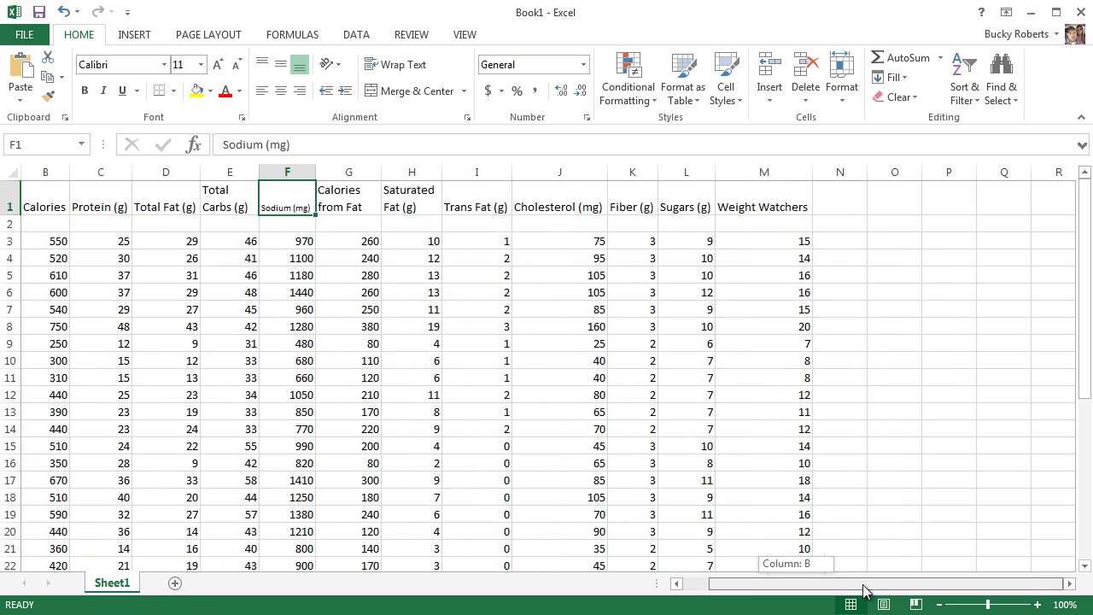
left_click_drag(778, 589, 753, 588)
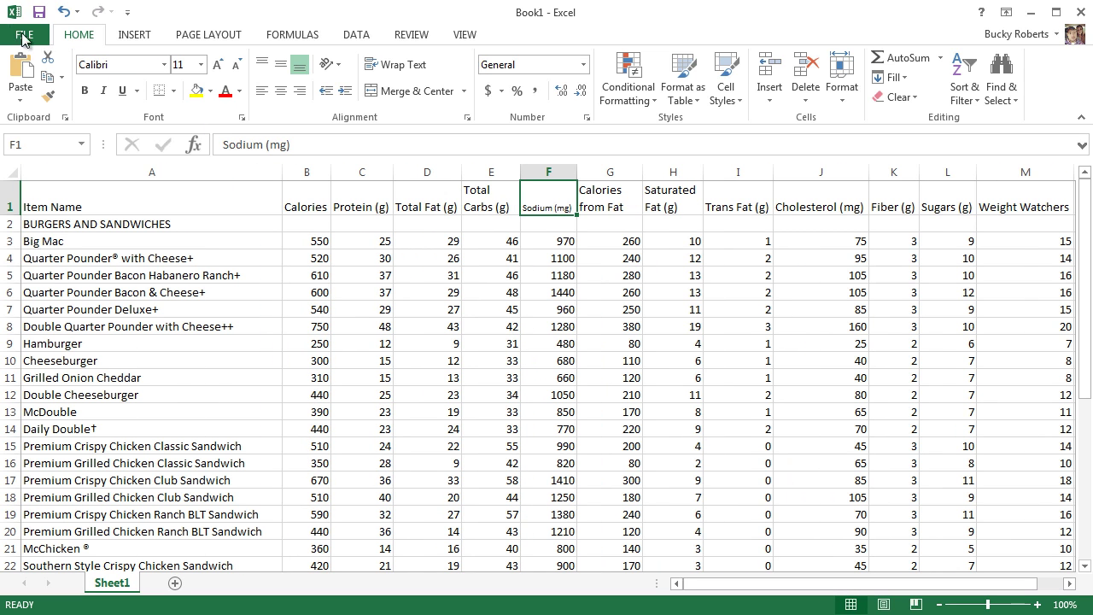
left_click(1080, 11)
left_click(660, 405)
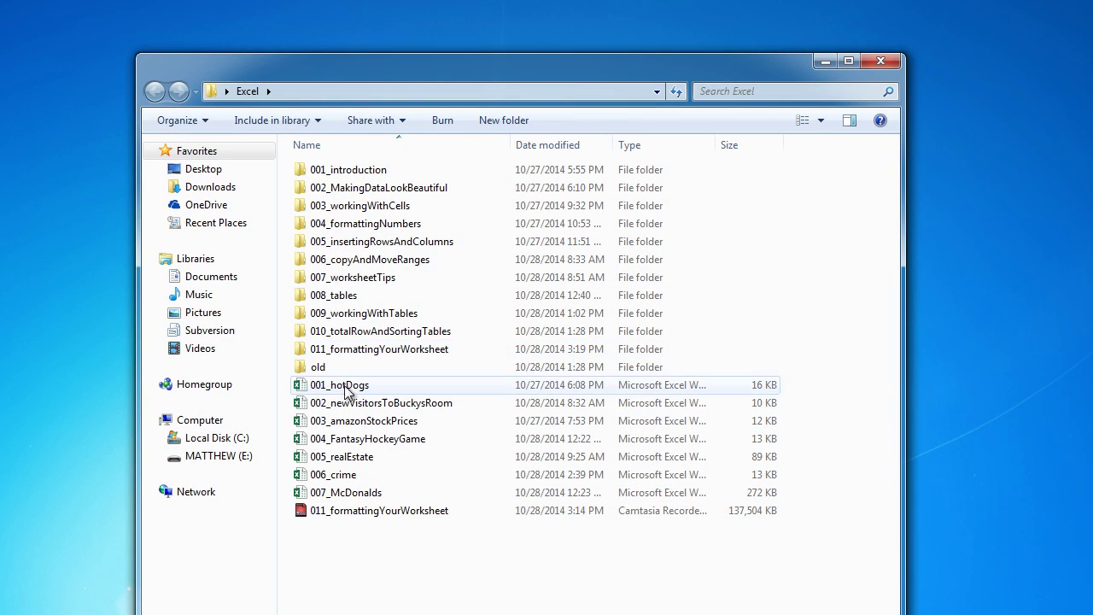
Step: Open 006_crime from the Excel folder and close the Explorer window
double_click(343, 480)
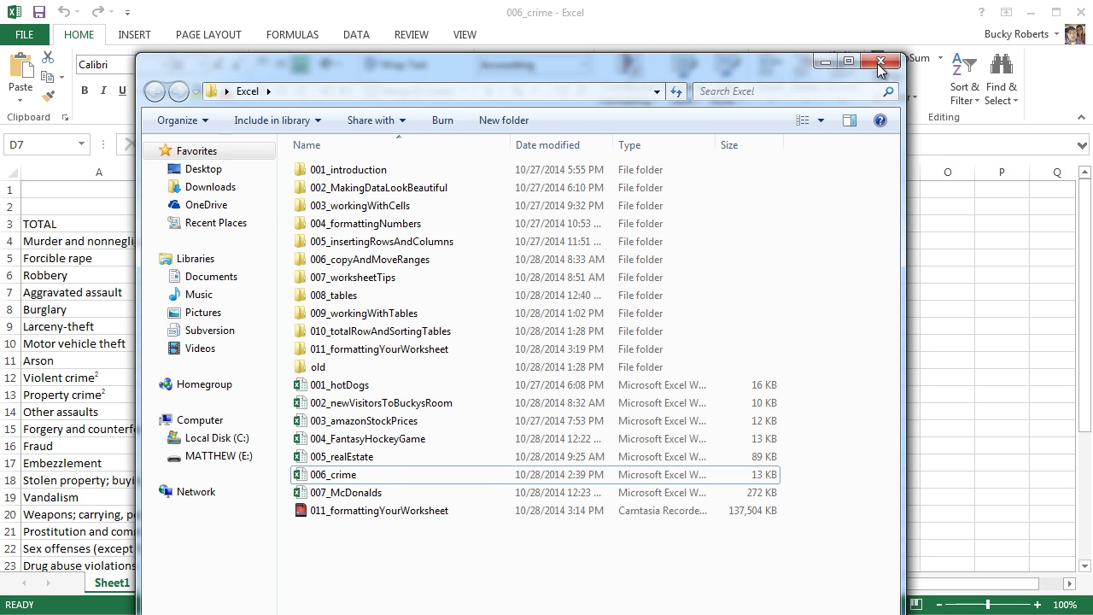
left_click(880, 66)
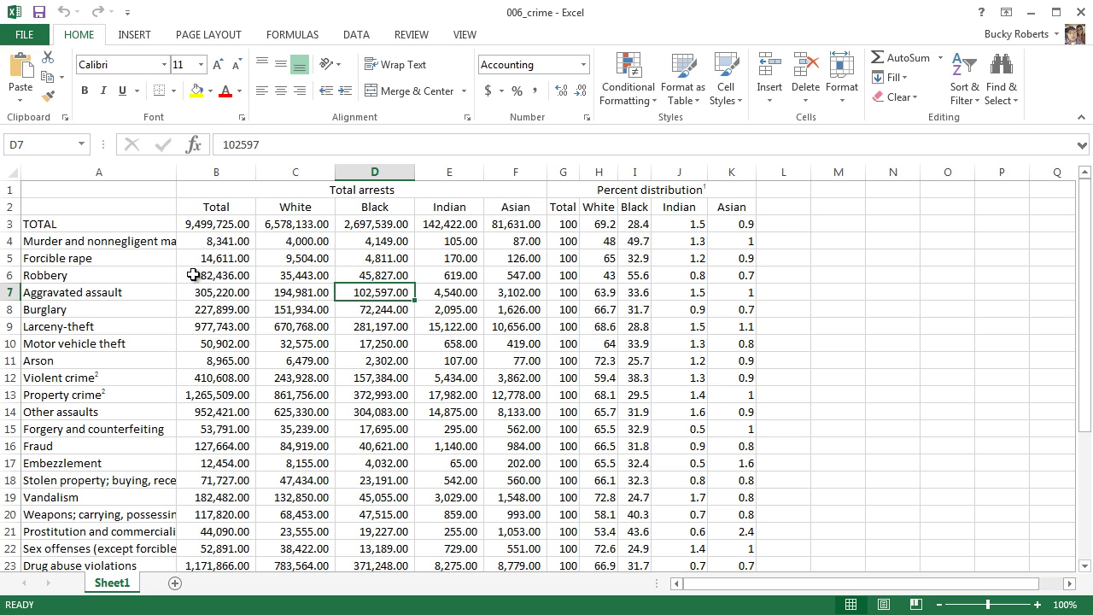
Step: Unmerge the Total arrests and Percent distribution header cells
left_click(511, 202)
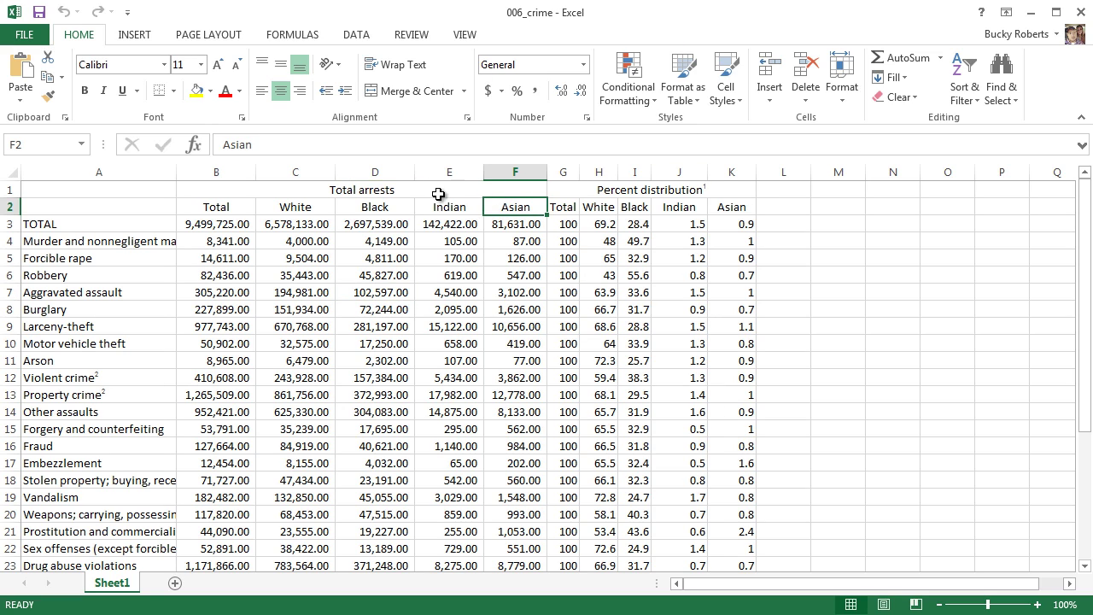
left_click(436, 193)
left_click(428, 89)
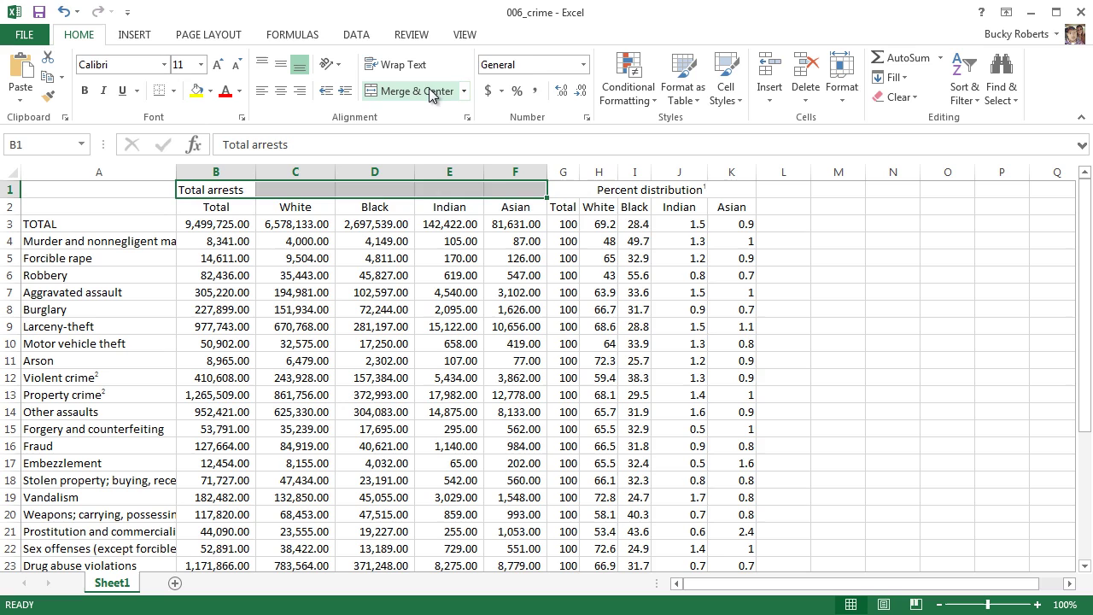
left_click(295, 292)
left_click(633, 191)
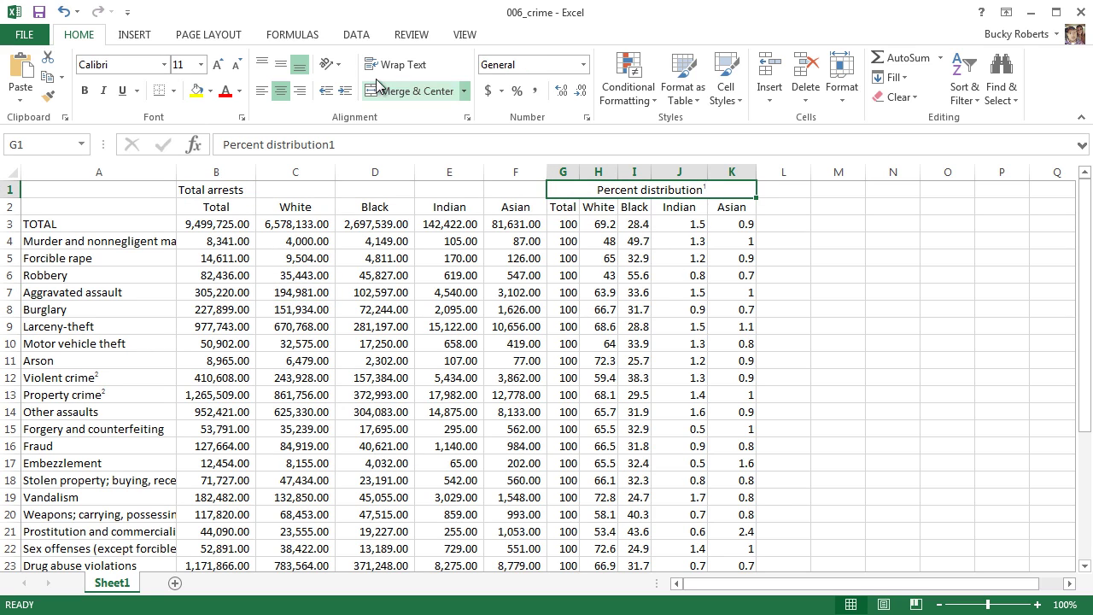
left_click(410, 91)
left_click(449, 326)
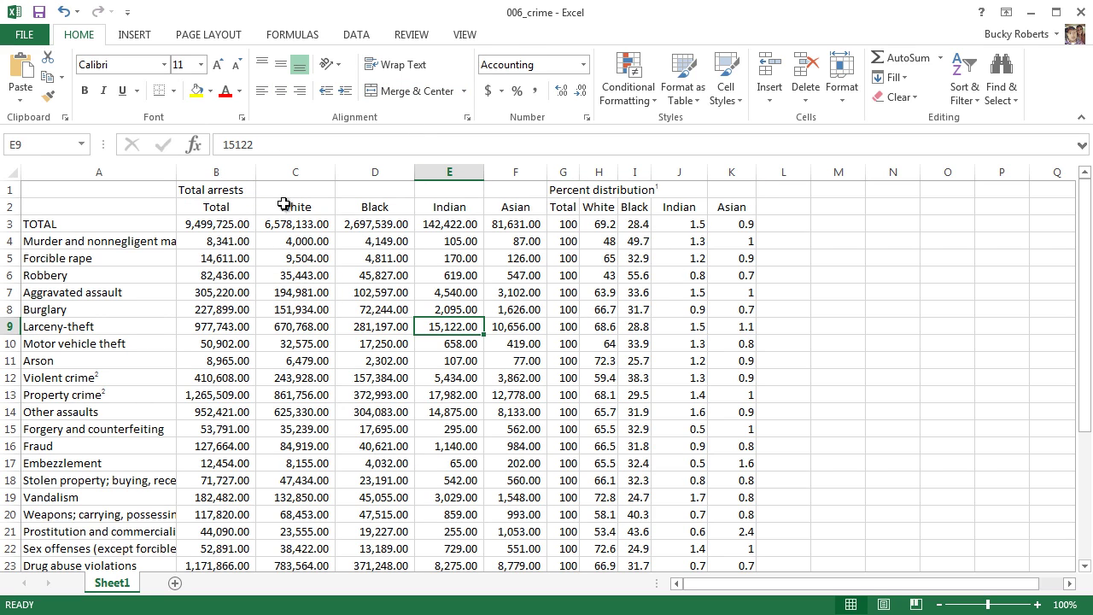
Step: Select the arrest sub-headings B2:F2 and the Total arrests data block B2:F20
left_click_drag(224, 208, 291, 272)
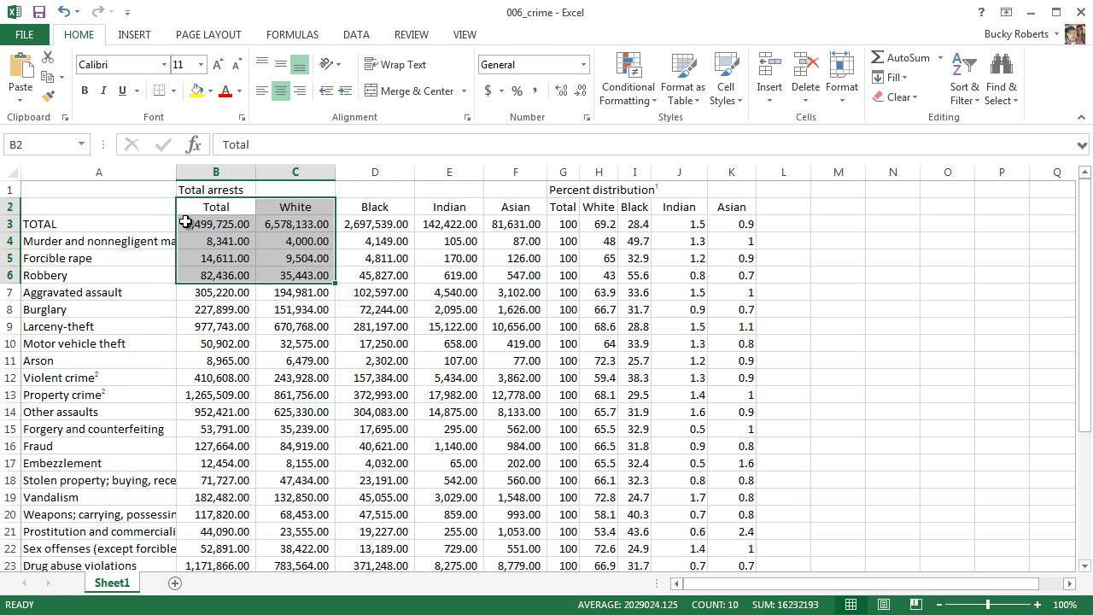
left_click(314, 358)
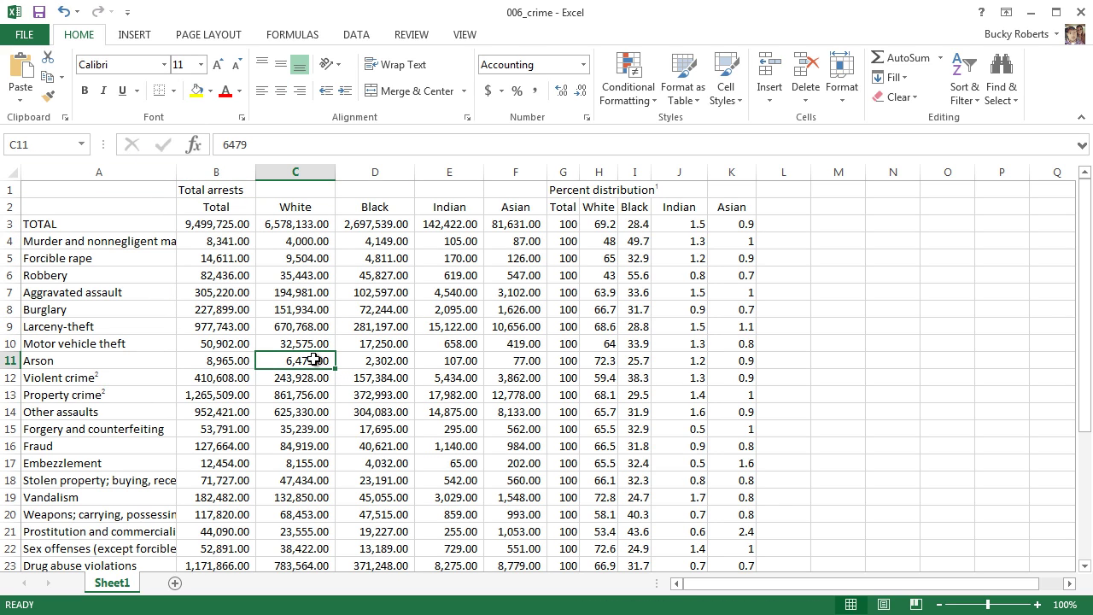
left_click(243, 208)
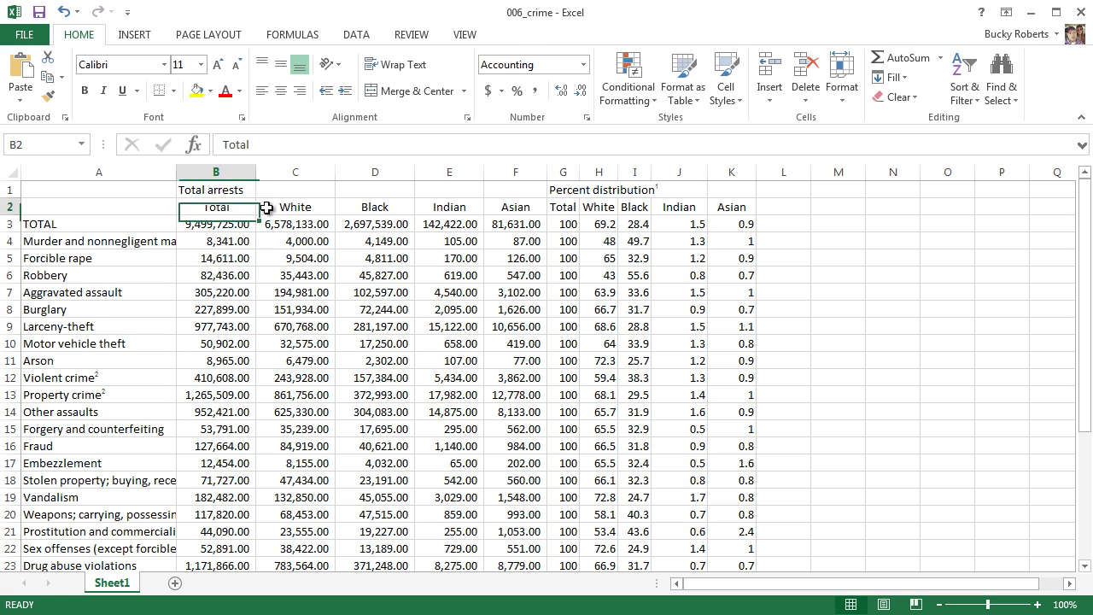
left_click(286, 208)
left_click(367, 208)
left_click(451, 209)
left_click(536, 210)
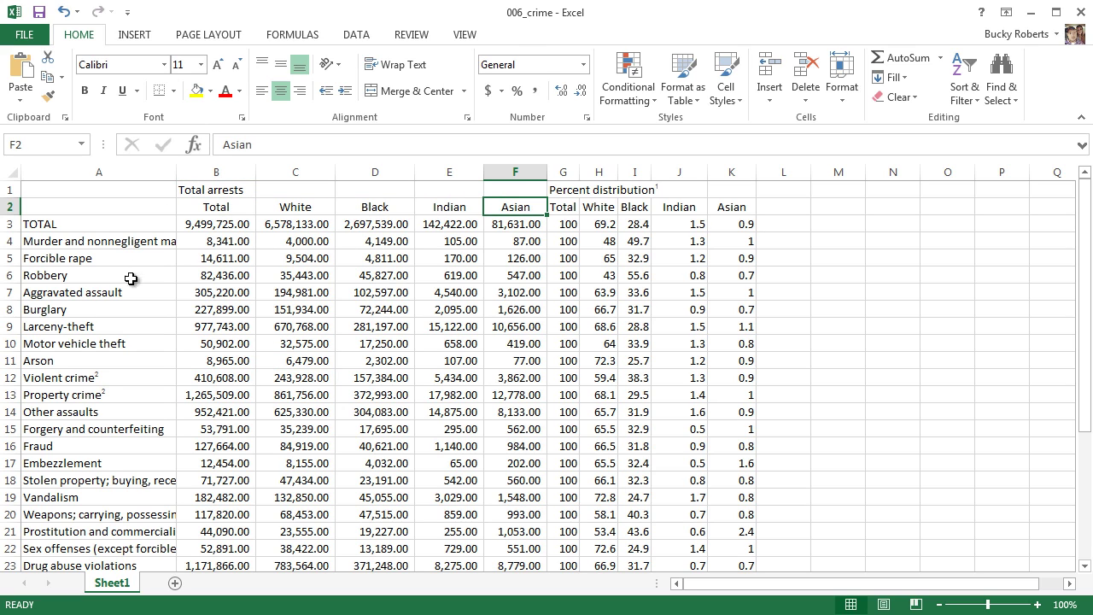
left_click_drag(47, 243, 47, 500)
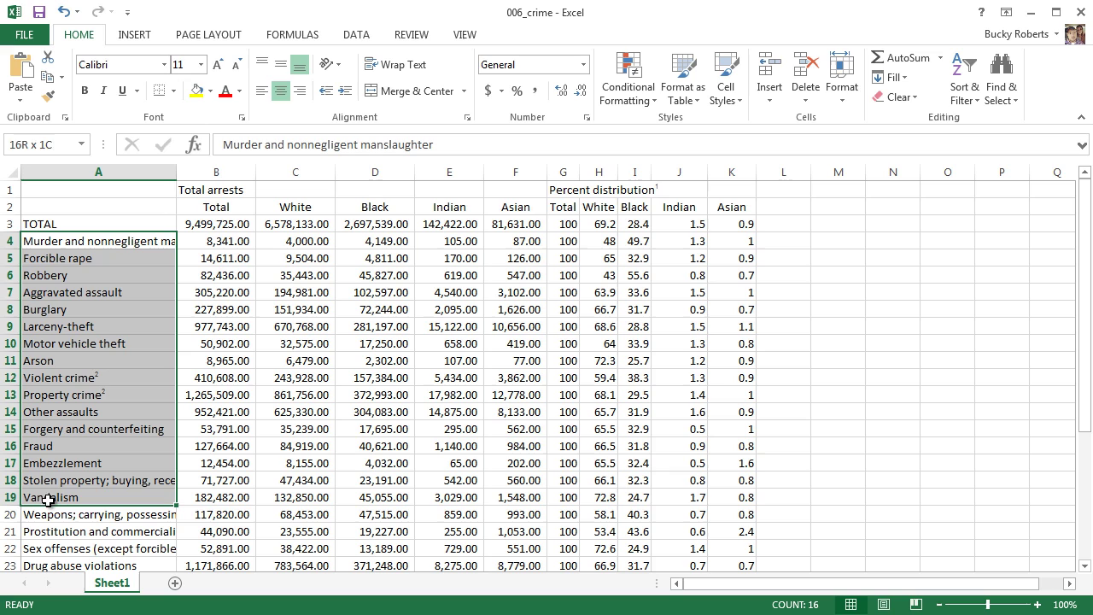
left_click(219, 209)
left_click_drag(301, 207, 517, 209)
left_click(515, 258)
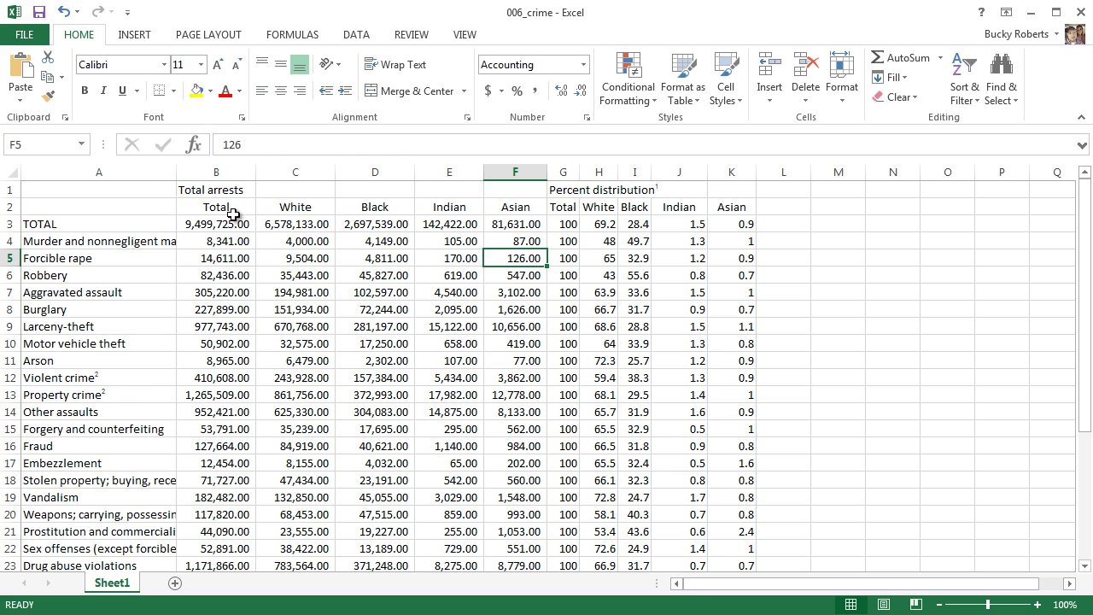
left_click_drag(215, 206, 508, 516)
Step: Select the Percent distribution data block, then the header range B1:F1
left_click(221, 190)
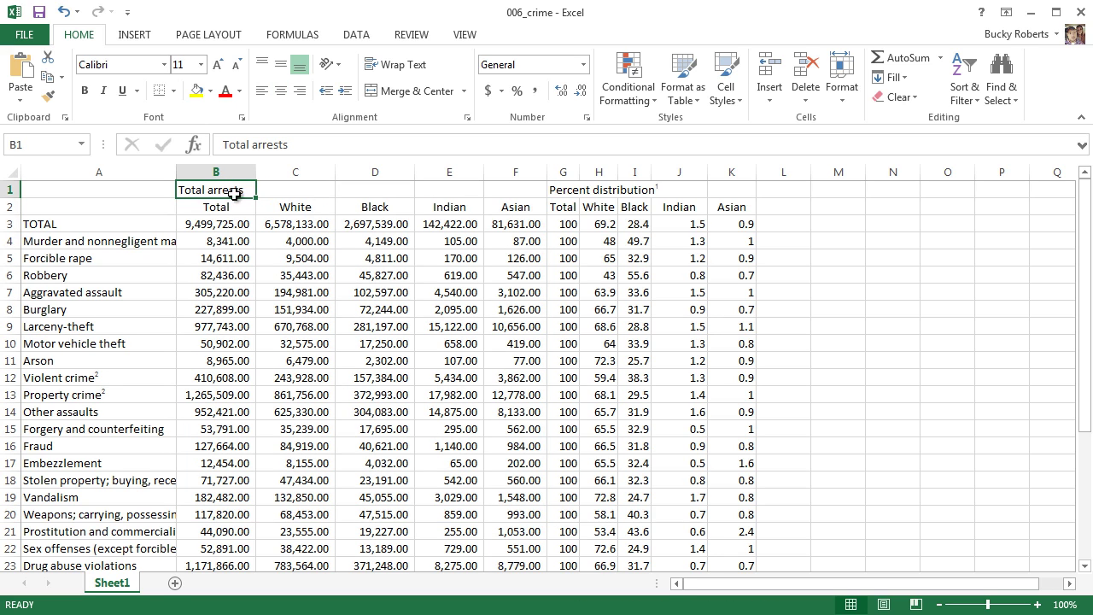
left_click(597, 206)
left_click_drag(564, 207, 743, 513)
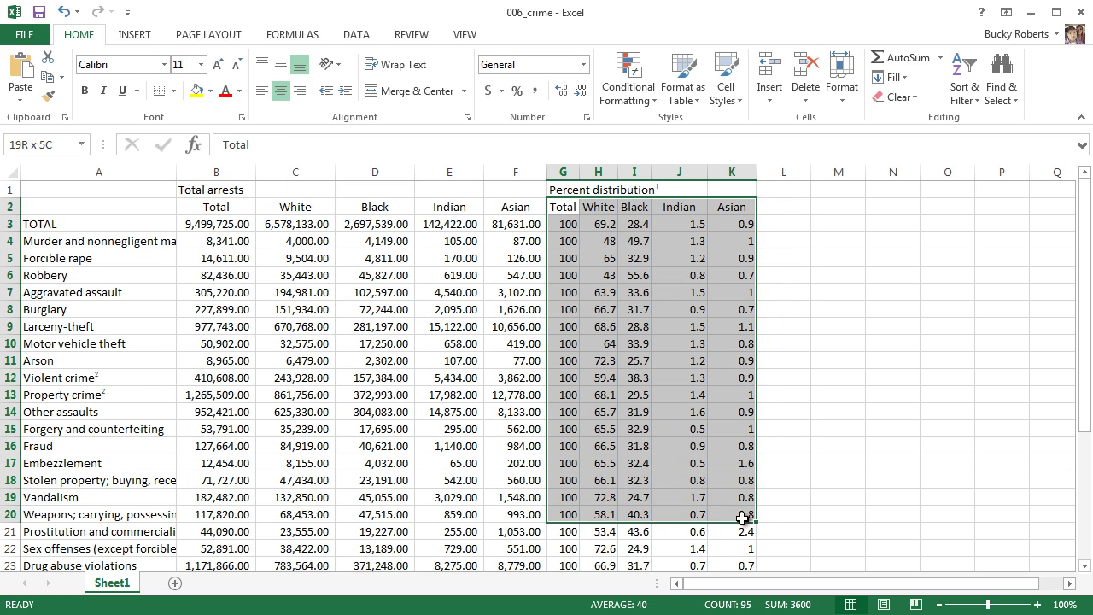
left_click(615, 192)
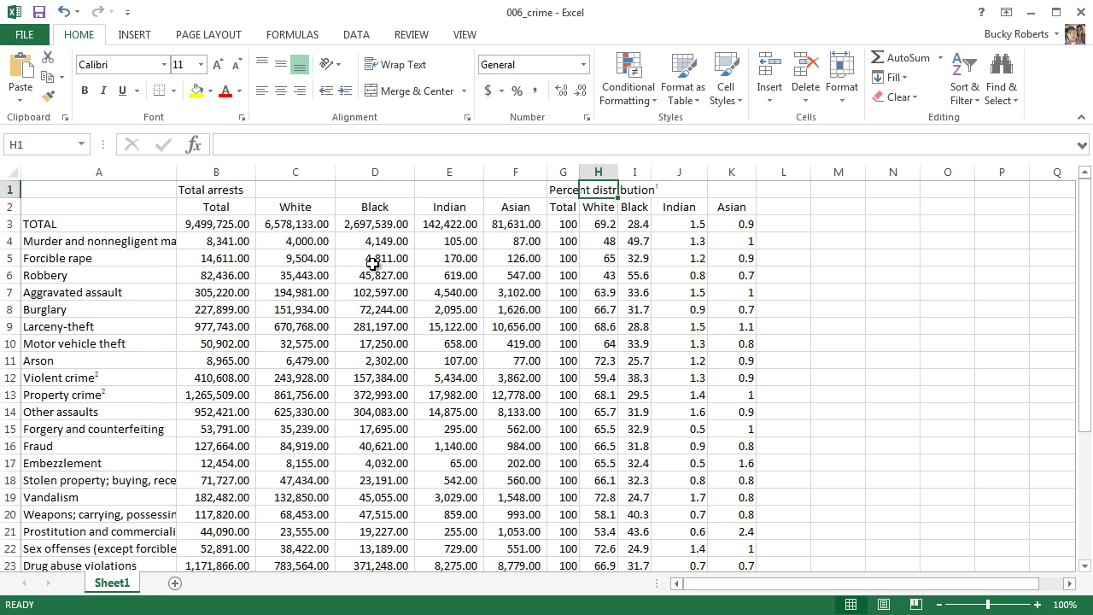
left_click(220, 191)
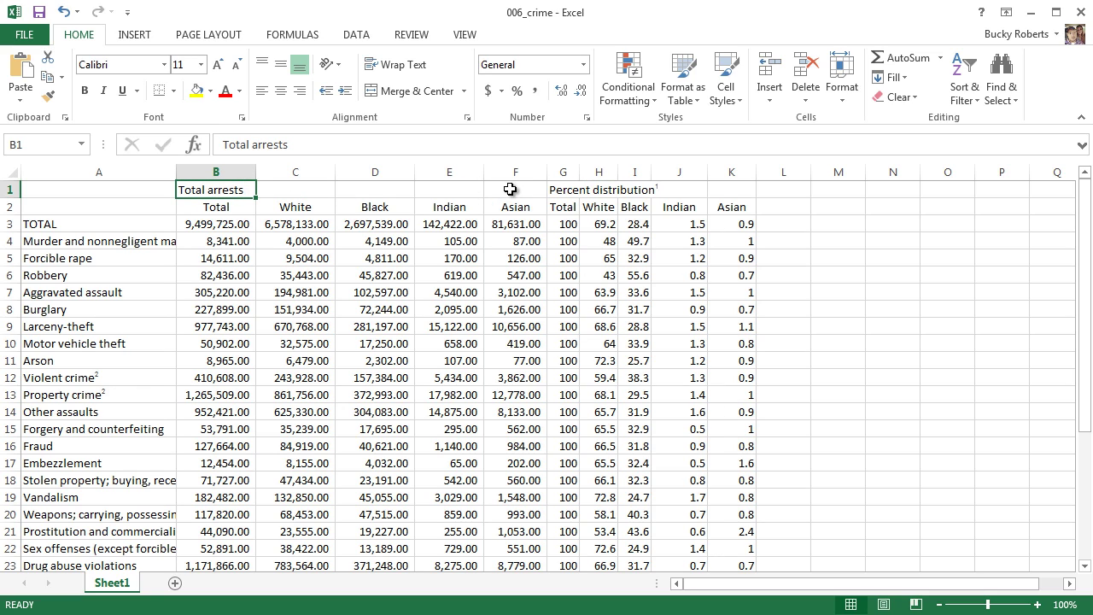
left_click_drag(510, 189, 214, 196)
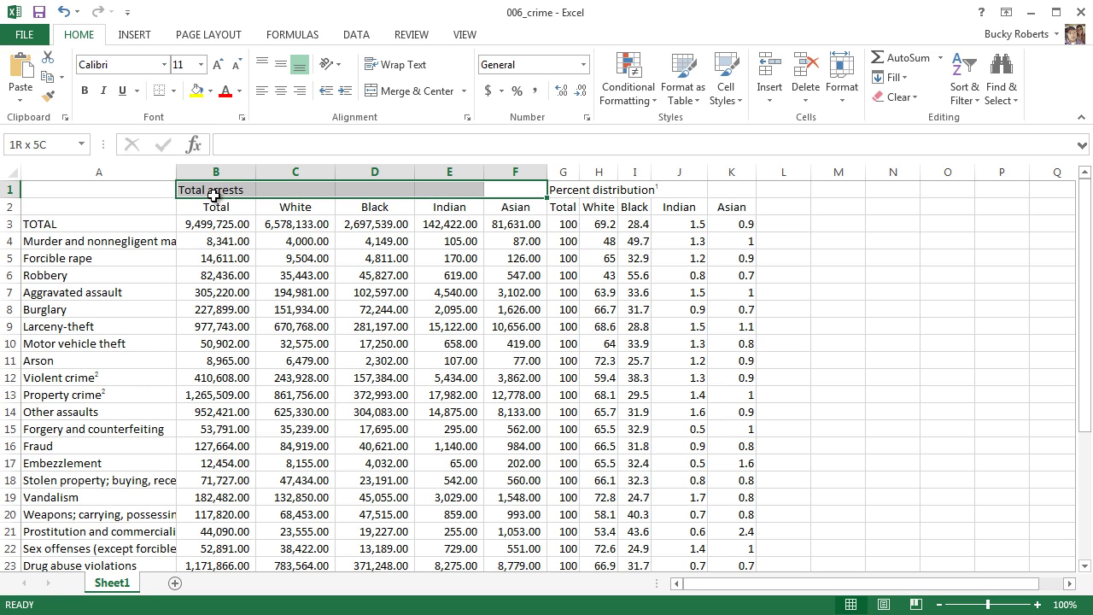
left_click(224, 343)
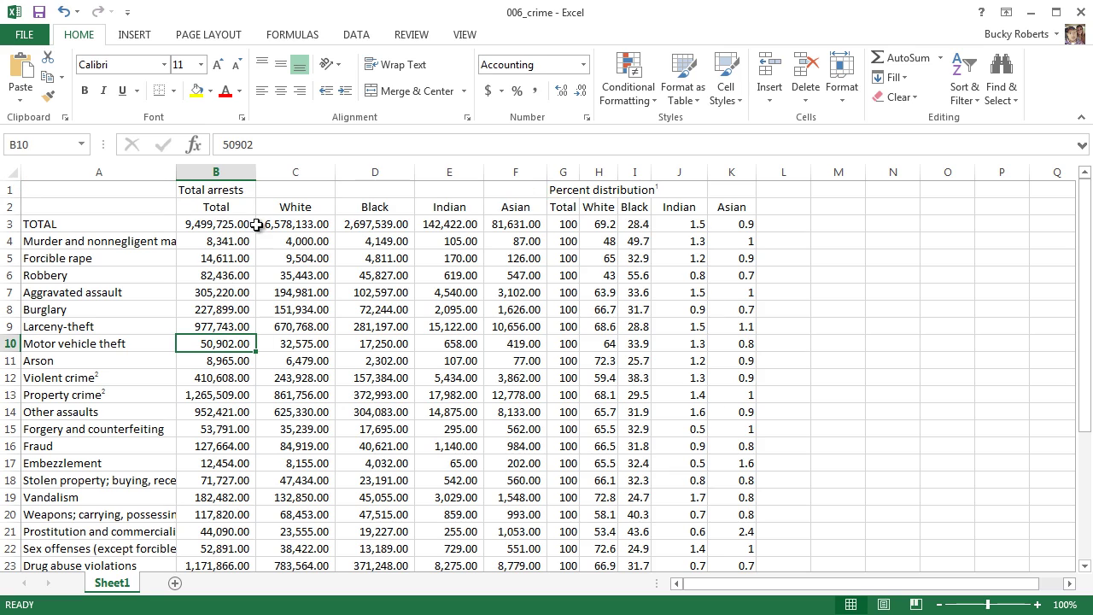
Step: Step through header cells B1 to F1 and select B1:F1 above the arrest columns
left_click(216, 190)
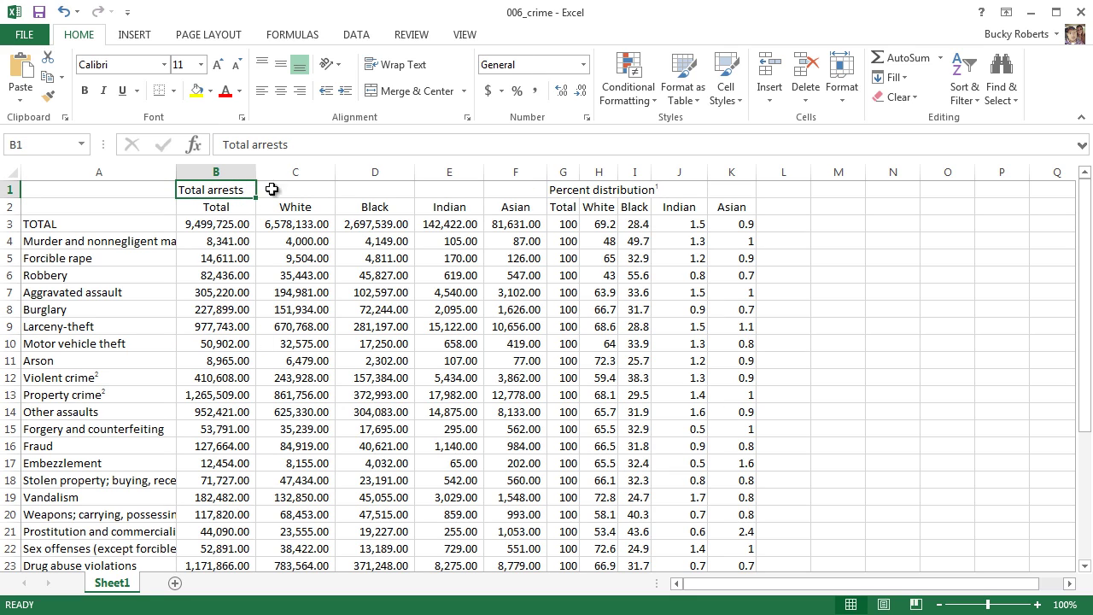
left_click(296, 189)
left_click(375, 188)
left_click(449, 189)
left_click(515, 190)
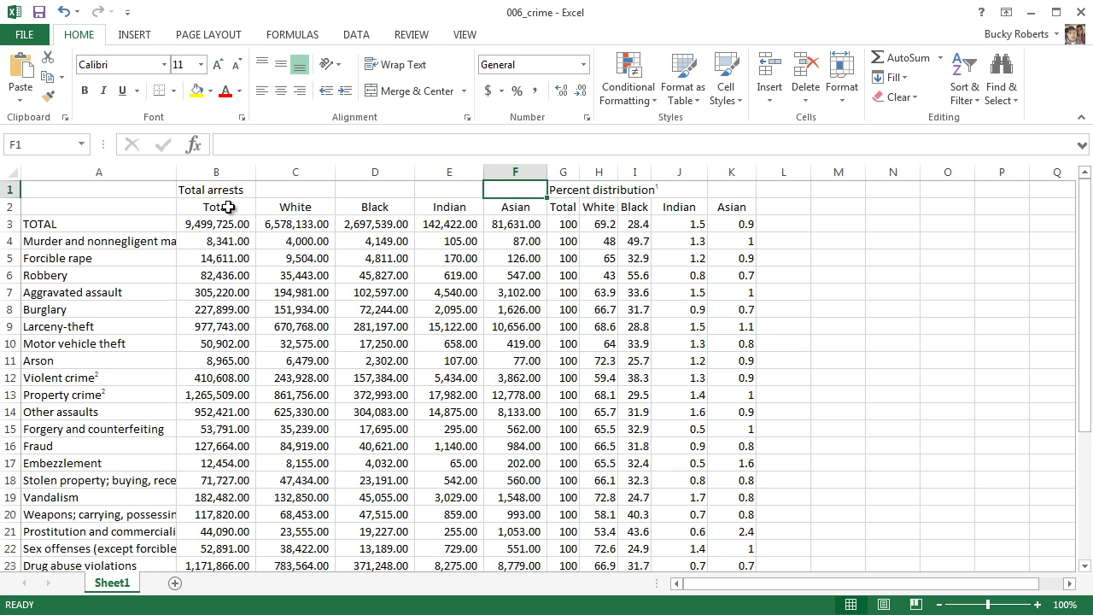
left_click(223, 190)
left_click(295, 189)
left_click(375, 189)
left_click(449, 189)
left_click(241, 193)
left_click(286, 188)
left_click(374, 189)
left_click(449, 188)
left_click(501, 186)
left_click_drag(215, 190, 530, 196)
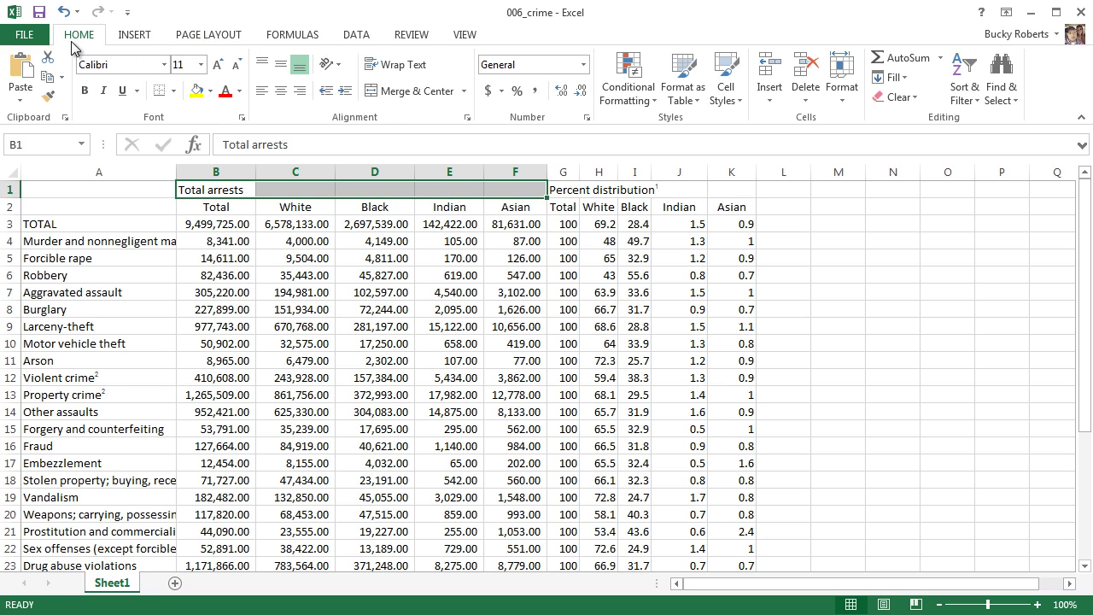
Step: Merge and centre Total arrests across B1:F1, then select G1:K1 for Percent distribution
left_click(416, 92)
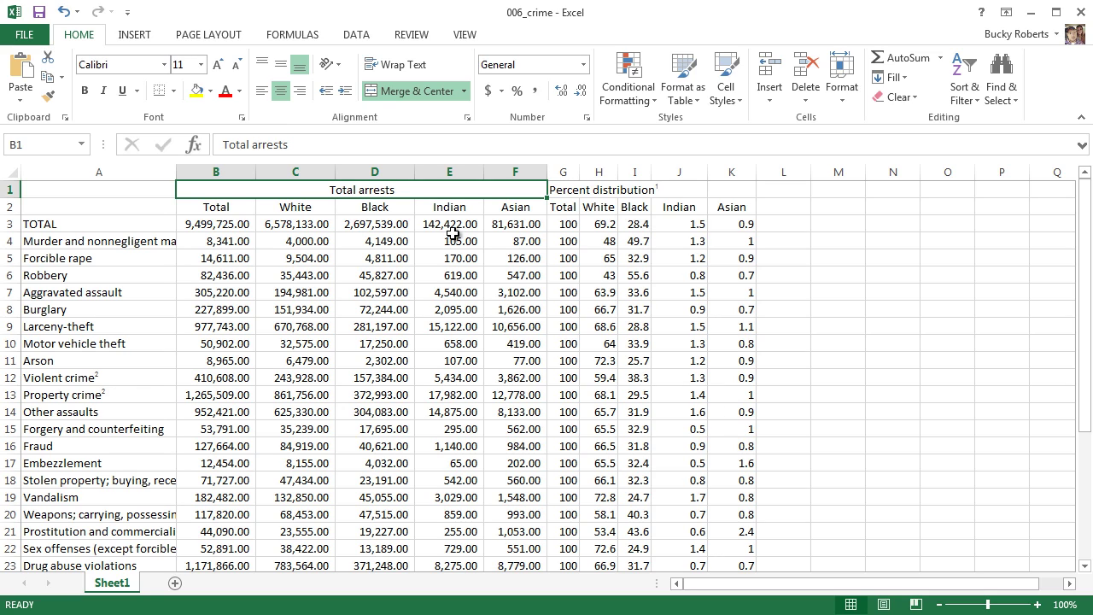
left_click(596, 379)
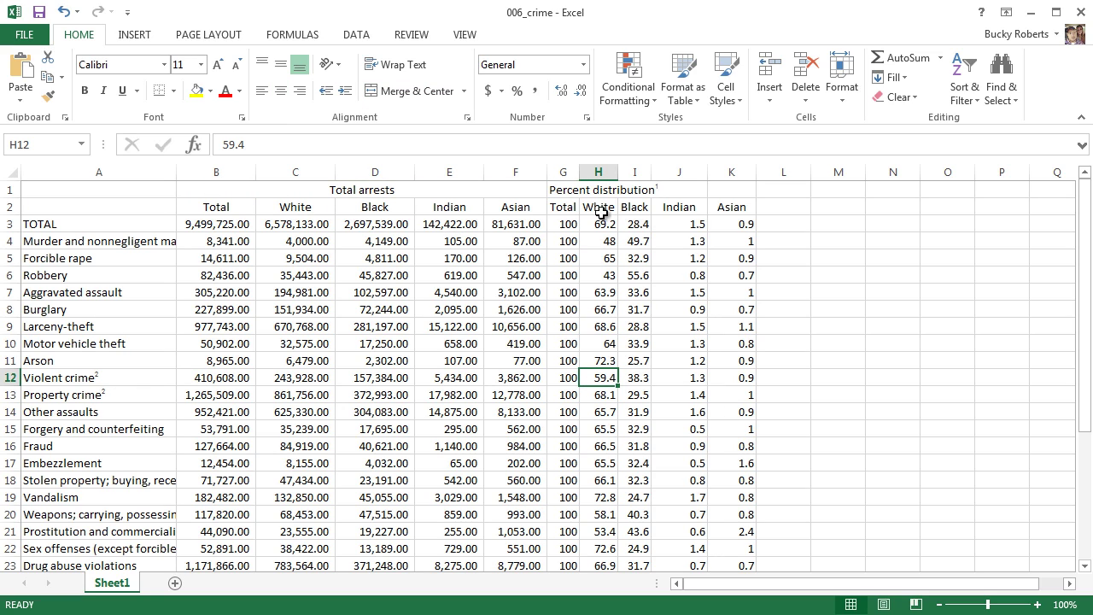
left_click(578, 192)
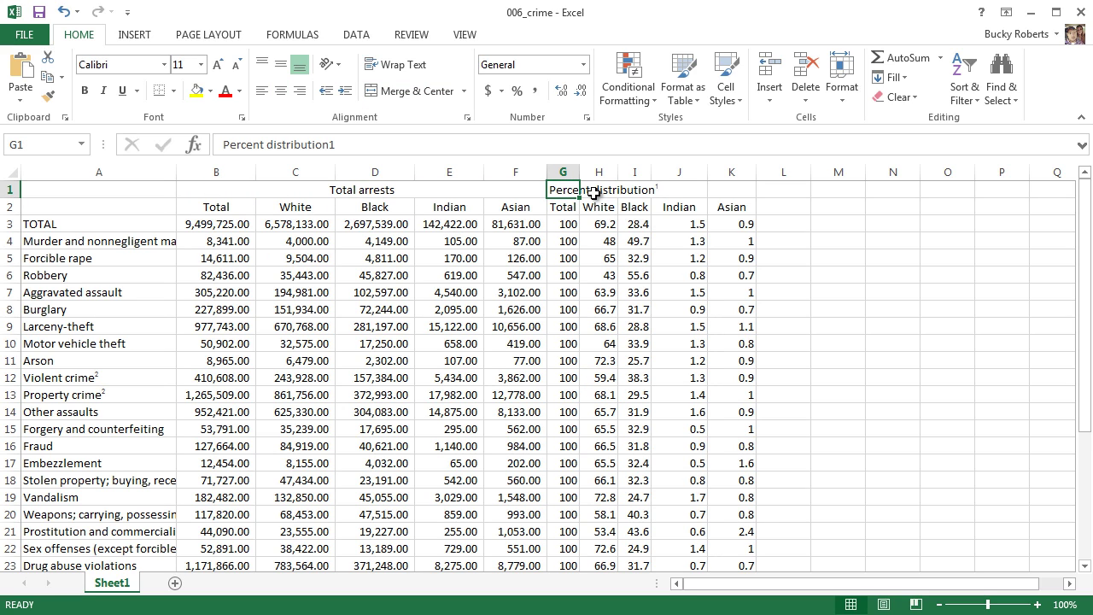
left_click(594, 193)
key("Right")
key("Right")
key("Right")
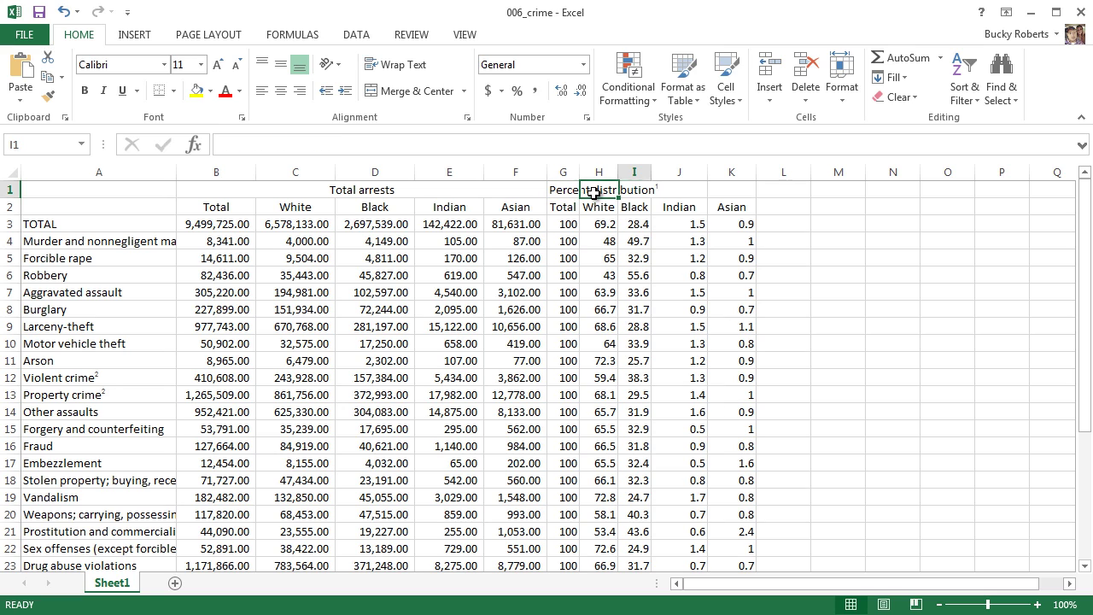
left_click(602, 289)
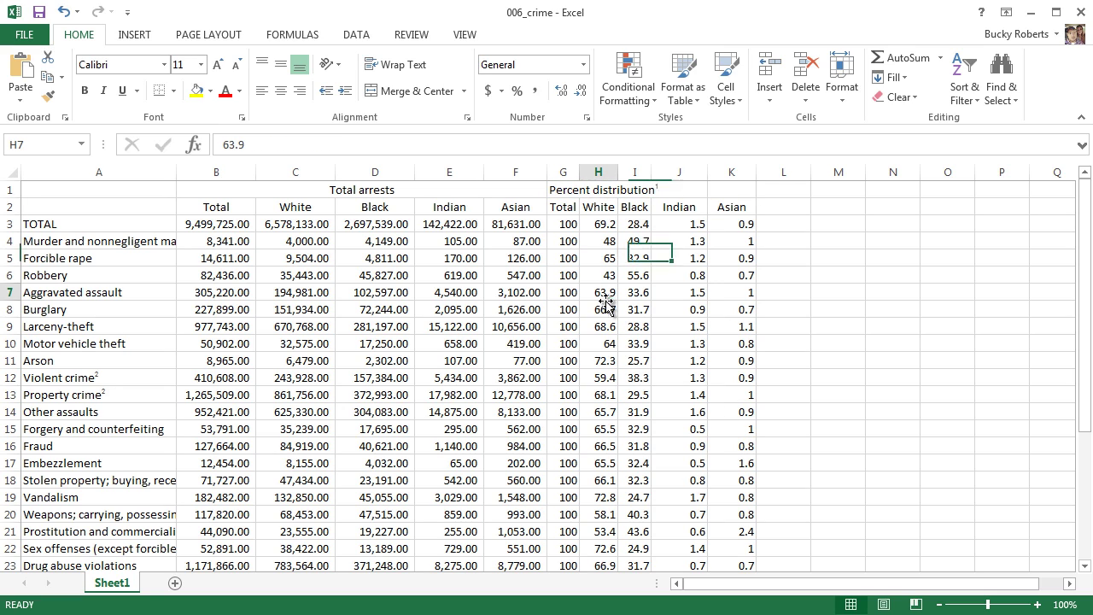
left_click_drag(566, 192, 733, 196)
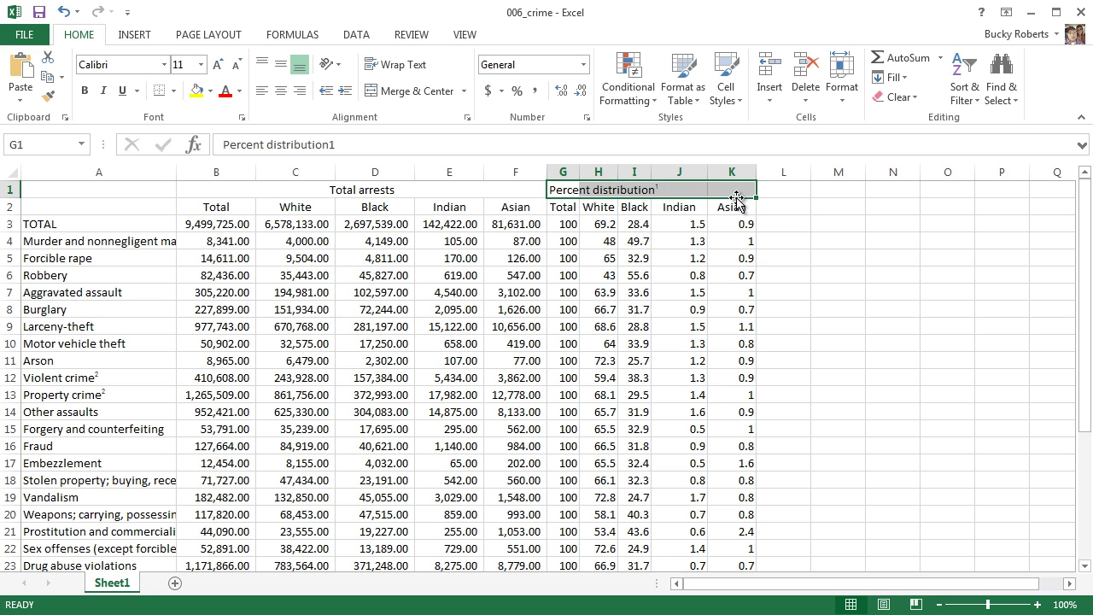
Step: Merge and centre Percent distribution across G1:K1, then check both merged headings
left_click(413, 91)
left_click(602, 292)
left_click(650, 189)
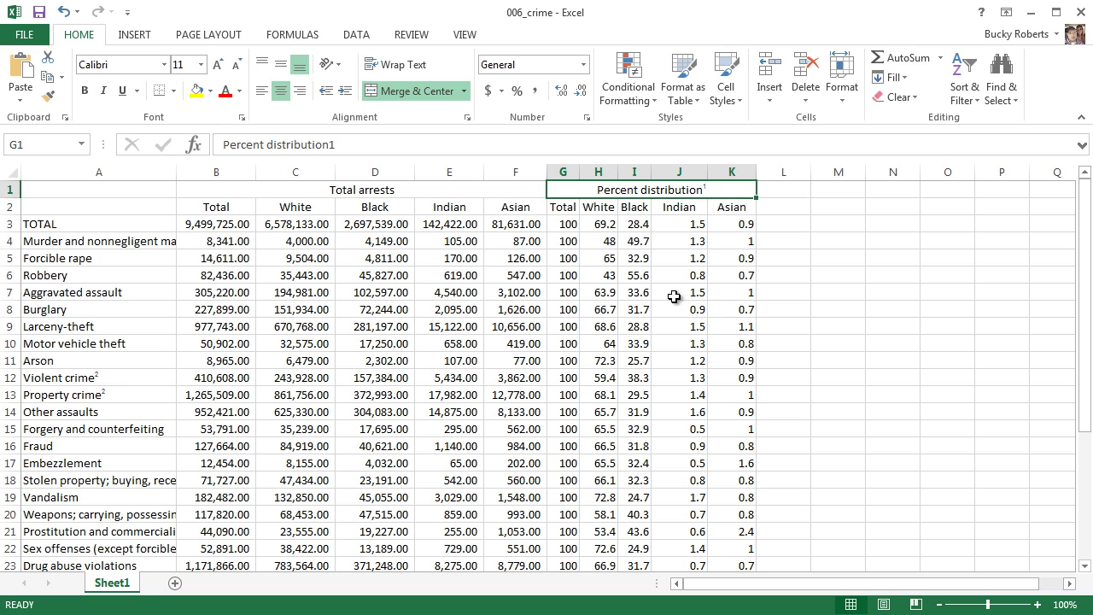
left_click(468, 286)
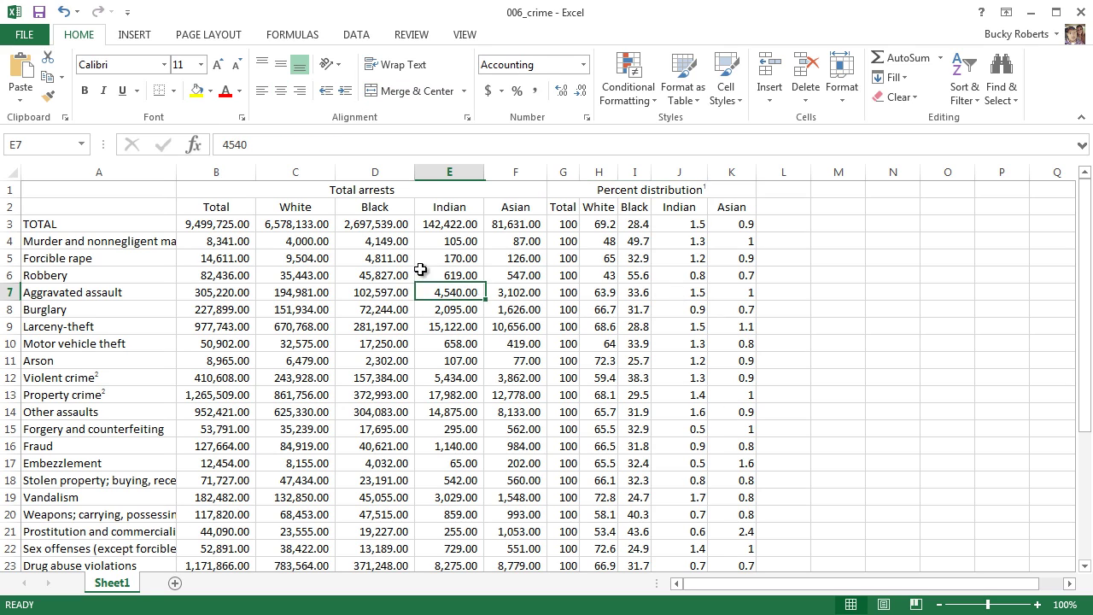
left_click(339, 193)
left_click(663, 190)
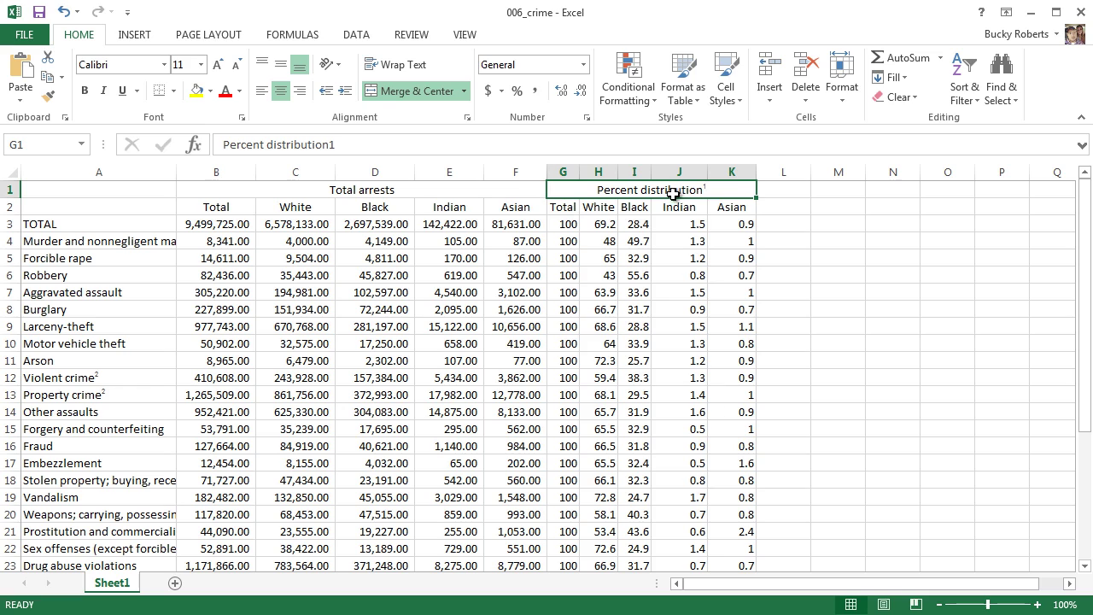
left_click(287, 194)
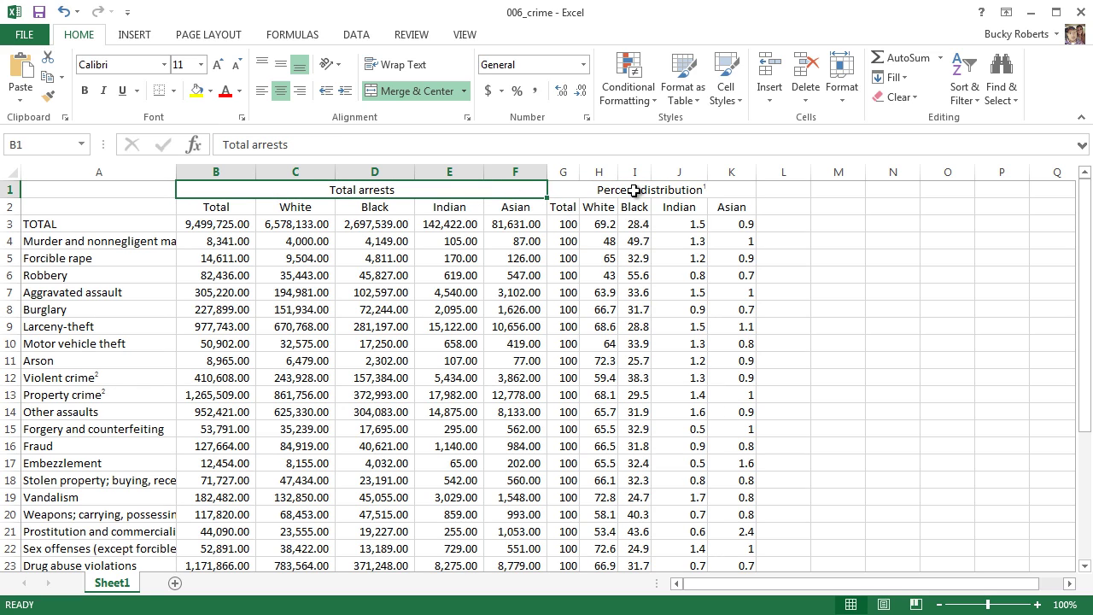